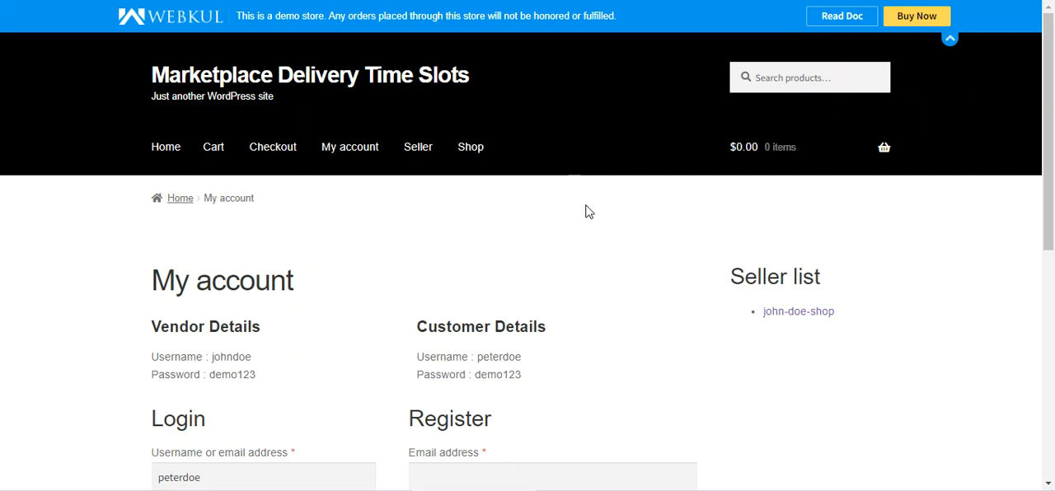
Log in to the customer account with the username and password already filled in on the My account page.
{"action": "scroll", "coordinate": [587, 212], "scroll_direction": "down", "scroll_amount": 2}
{"action": "scroll", "coordinate": [587, 212], "scroll_direction": "up", "scroll_amount": 2}
{"action": "scroll", "coordinate": [464, 226], "scroll_direction": "down", "scroll_amount": 2}
{"action": "scroll", "coordinate": [464, 226], "scroll_direction": "up", "scroll_amount": 2}
{"action": "scroll", "coordinate": [370, 313], "scroll_direction": "down", "scroll_amount": 2}
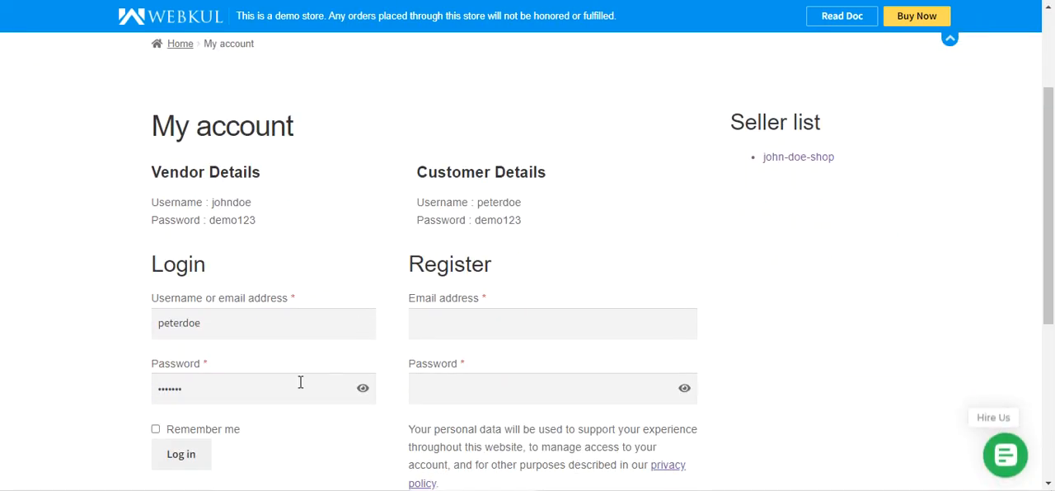
{"action": "scroll", "coordinate": [300, 382], "scroll_direction": "down", "scroll_amount": 2}
{"action": "left_click", "coordinate": [198, 310]}
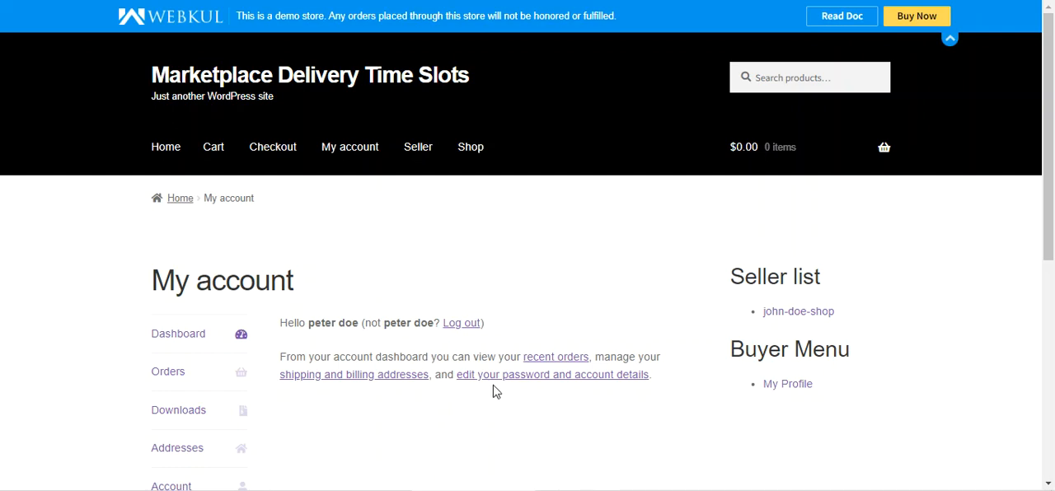
Add the Beanie from the shop's product list to the cart.
{"action": "scroll", "coordinate": [499, 396], "scroll_direction": "down", "scroll_amount": 2}
{"action": "scroll", "coordinate": [431, 377], "scroll_direction": "up", "scroll_amount": 2}
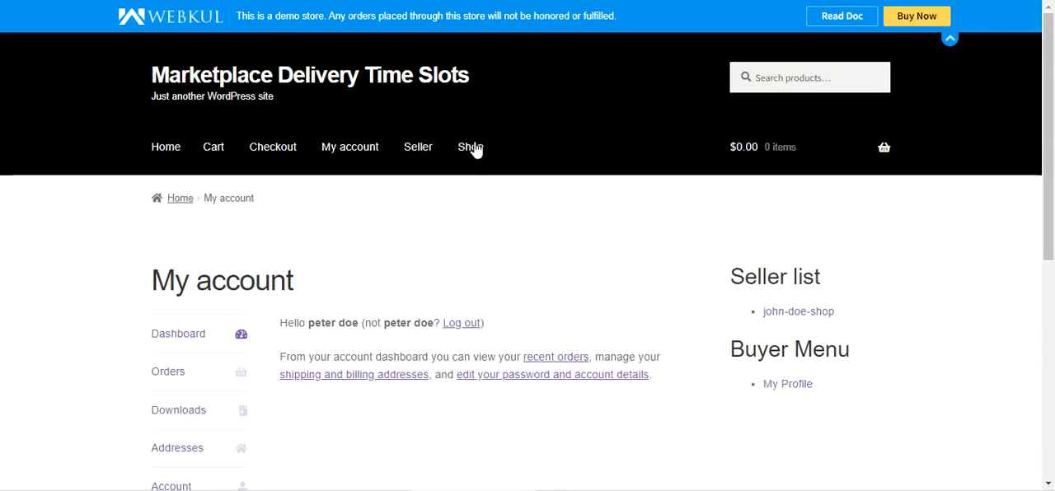
{"action": "left_click", "coordinate": [665, 164]}
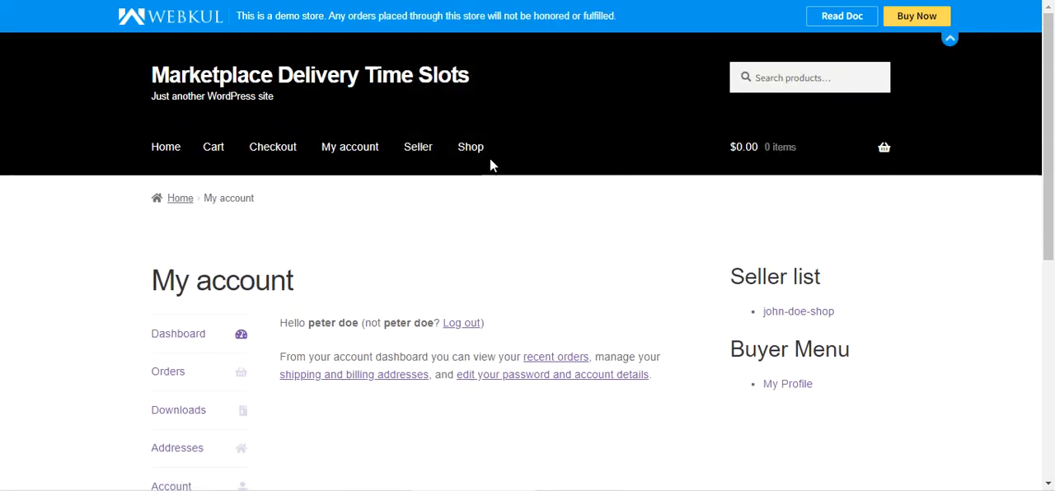
{"action": "left_click", "coordinate": [478, 150]}
{"action": "scroll", "coordinate": [437, 306], "scroll_direction": "down", "scroll_amount": 3}
{"action": "left_click", "coordinate": [426, 396]}
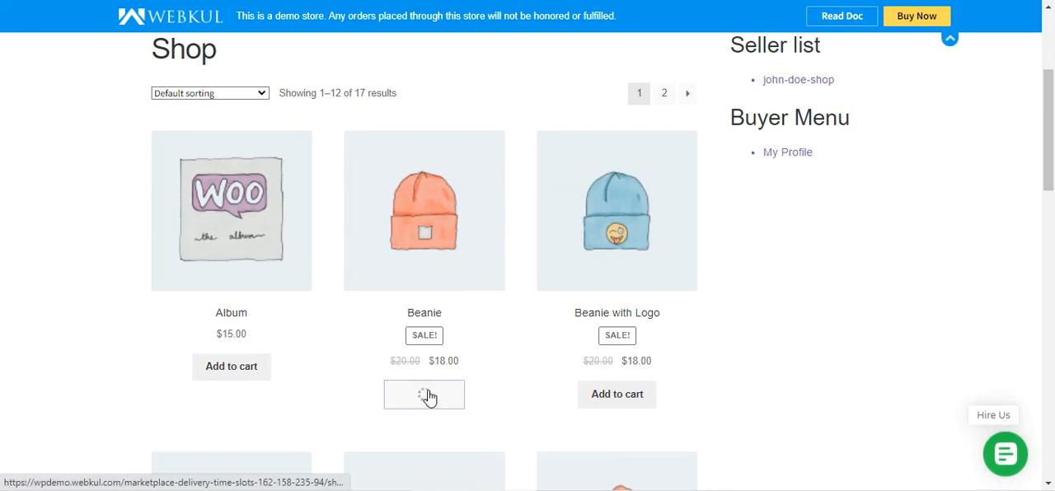
Proceed to checkout from the cart summary and review the seller's Delivery Time Slots section.
{"action": "scroll", "coordinate": [670, 326], "scroll_direction": "up", "scroll_amount": 2}
{"action": "mouse_move", "coordinate": [803, 169]}
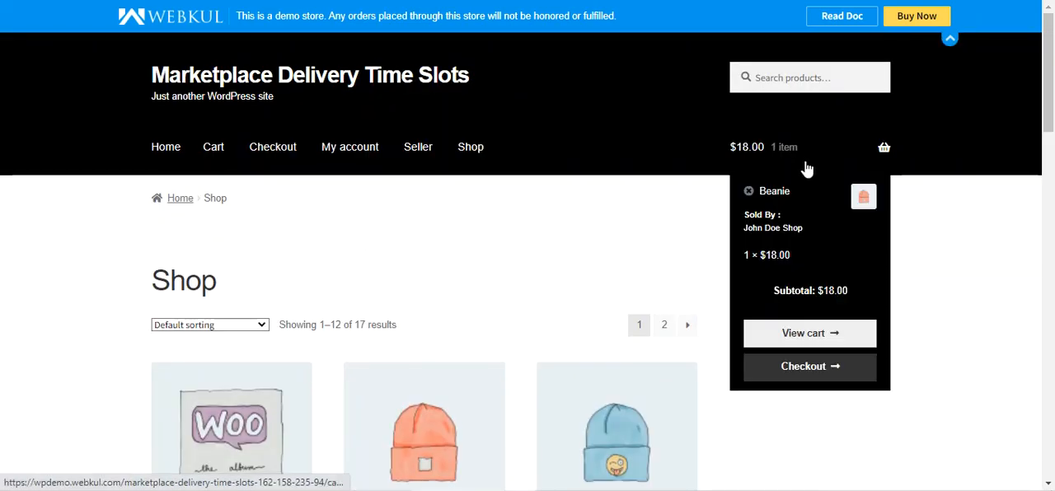
{"action": "left_click", "coordinate": [805, 368]}
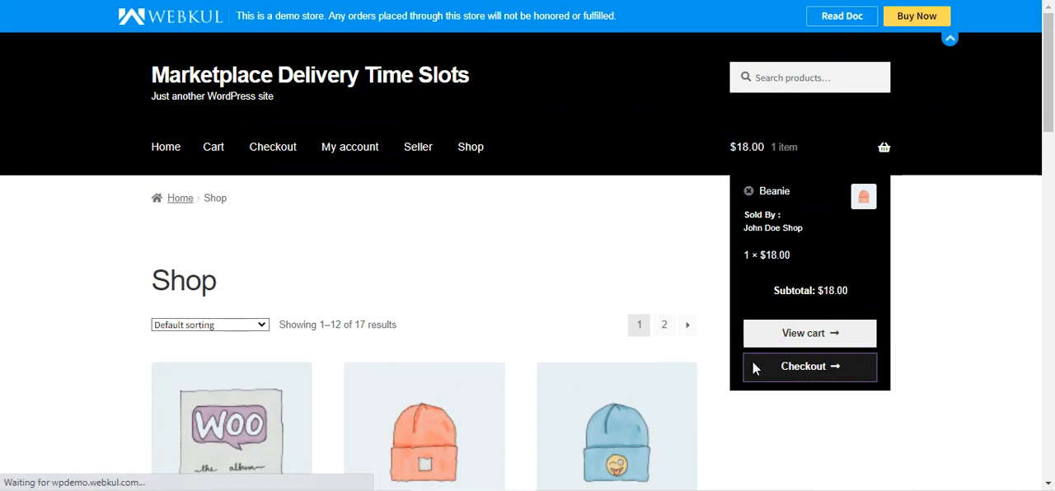
{"action": "scroll", "coordinate": [585, 362], "scroll_direction": "down", "scroll_amount": 4}
{"action": "scroll", "coordinate": [544, 362], "scroll_direction": "down", "scroll_amount": 8}
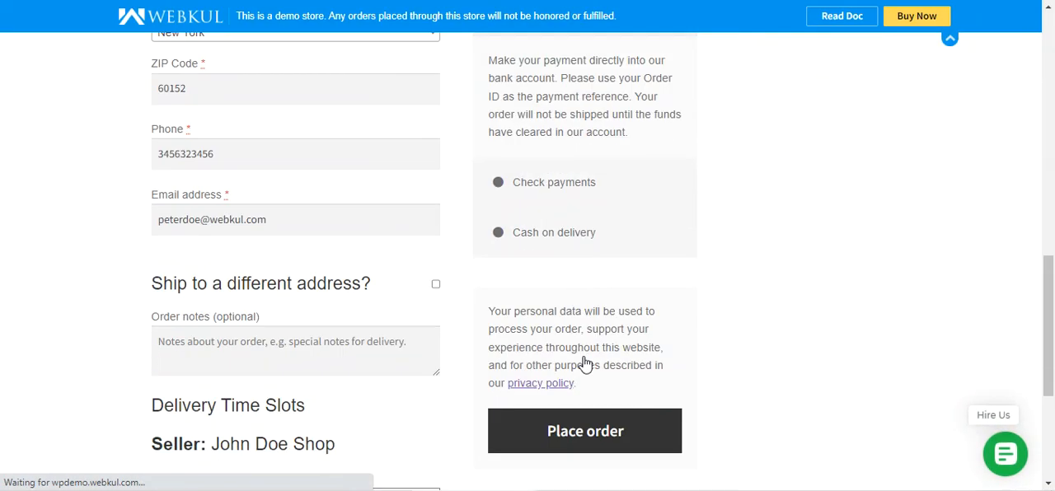
{"action": "scroll", "coordinate": [478, 346], "scroll_direction": "up", "scroll_amount": 2}
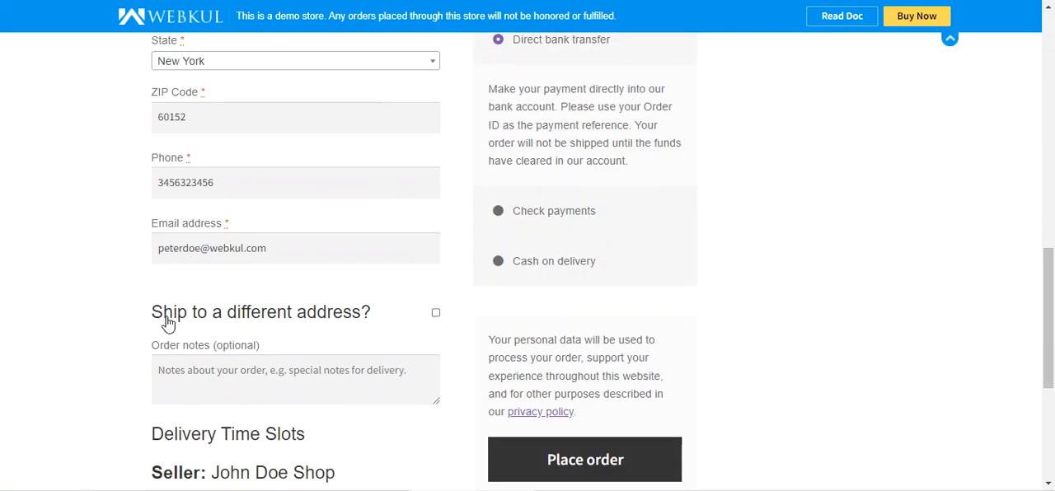
{"action": "scroll", "coordinate": [200, 328], "scroll_direction": "down", "scroll_amount": 2}
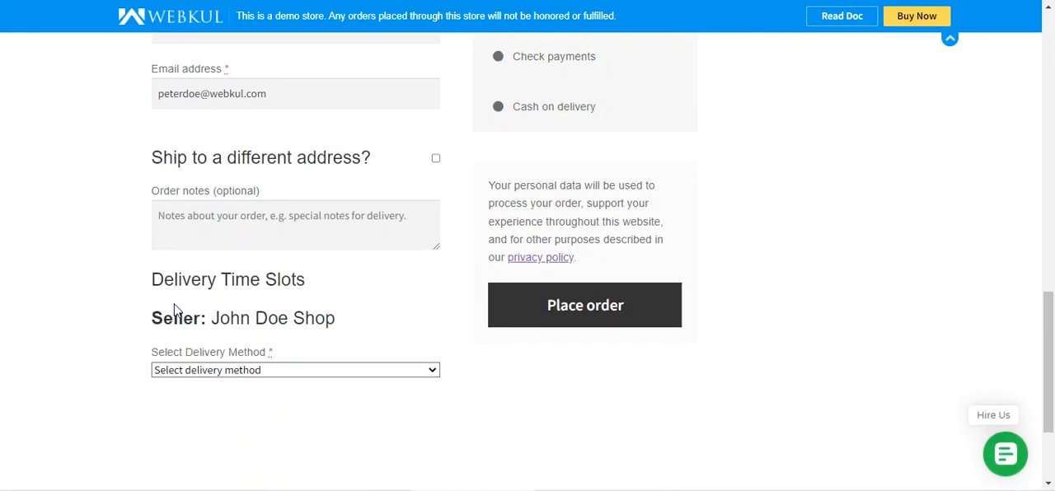
{"action": "left_click_drag", "start_coordinate": [164, 284], "coordinate": [298, 281]}
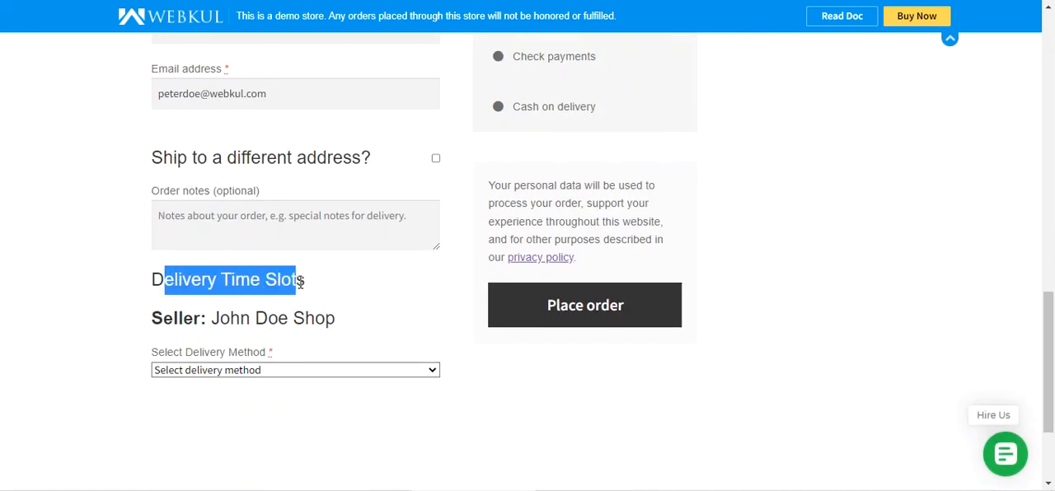
{"action": "left_click_drag", "start_coordinate": [163, 322], "coordinate": [335, 322]}
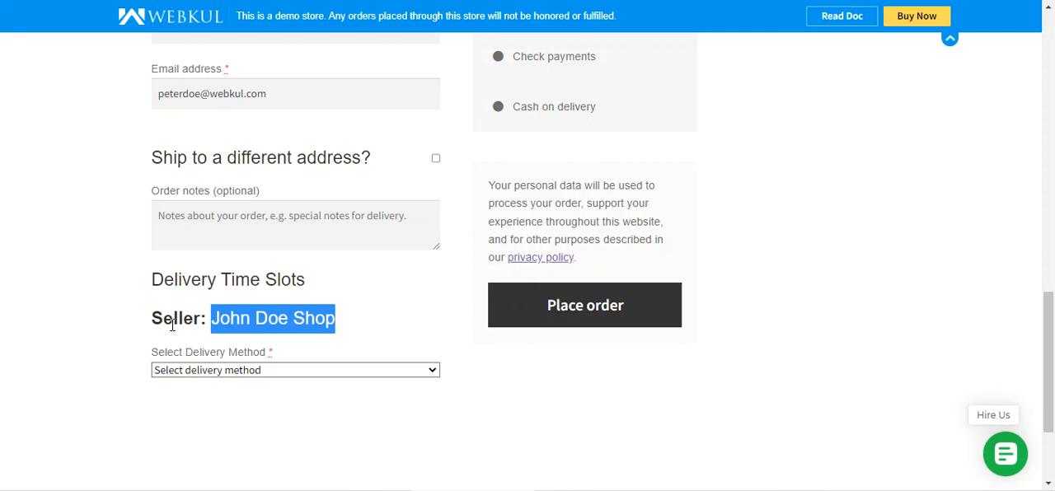
Choose the Configured delivery method with delivery date 12-04-2022 and view the available time slots.
{"action": "left_click", "coordinate": [273, 373]}
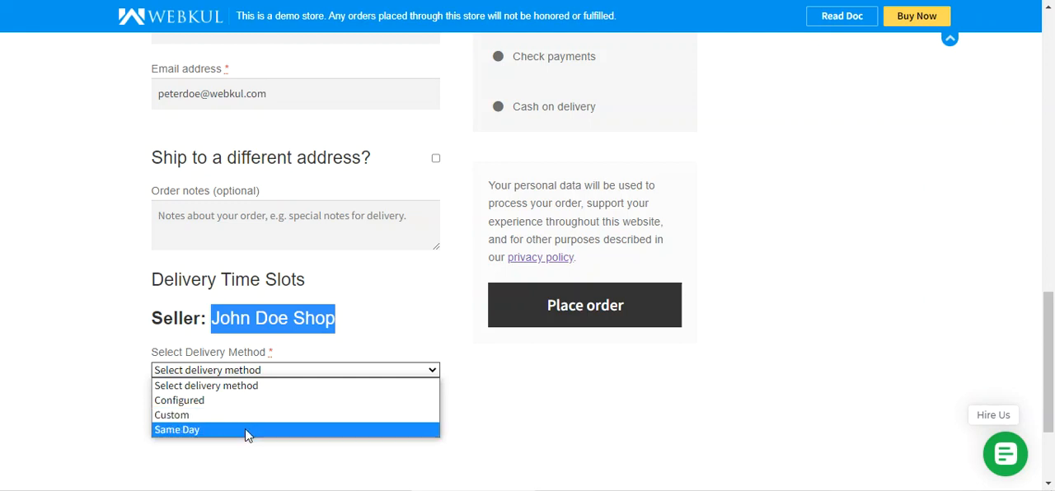
{"action": "left_click", "coordinate": [238, 400]}
{"action": "scroll", "coordinate": [313, 413], "scroll_direction": "down", "scroll_amount": 2}
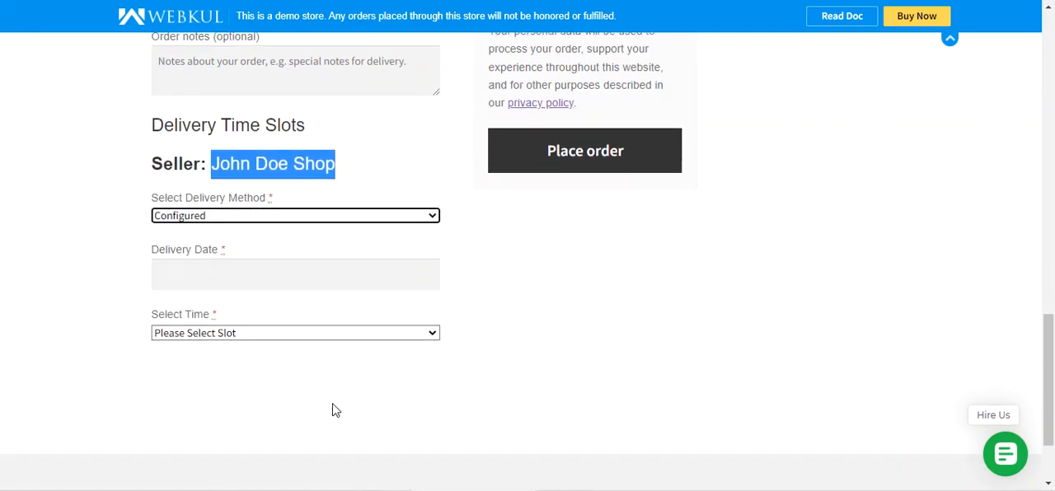
{"action": "left_click", "coordinate": [256, 283]}
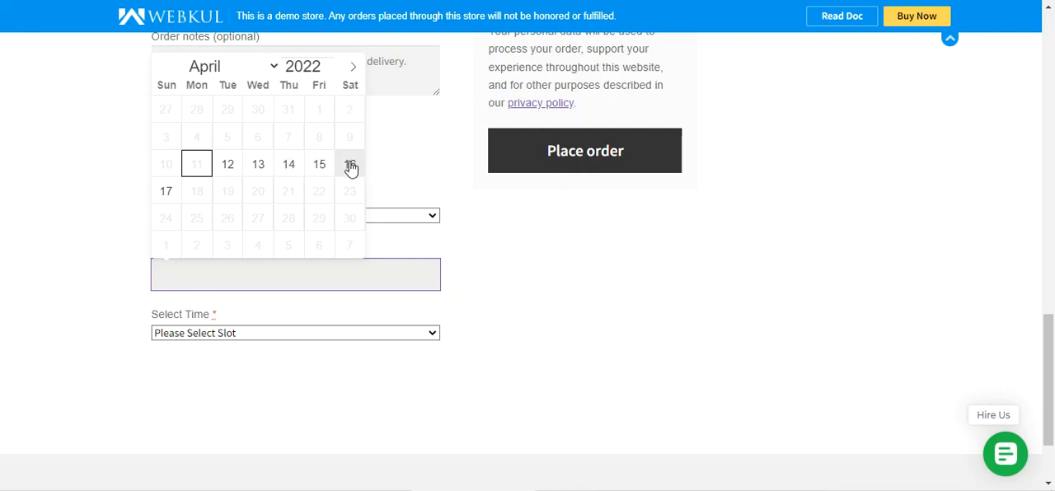
{"action": "left_click", "coordinate": [232, 169]}
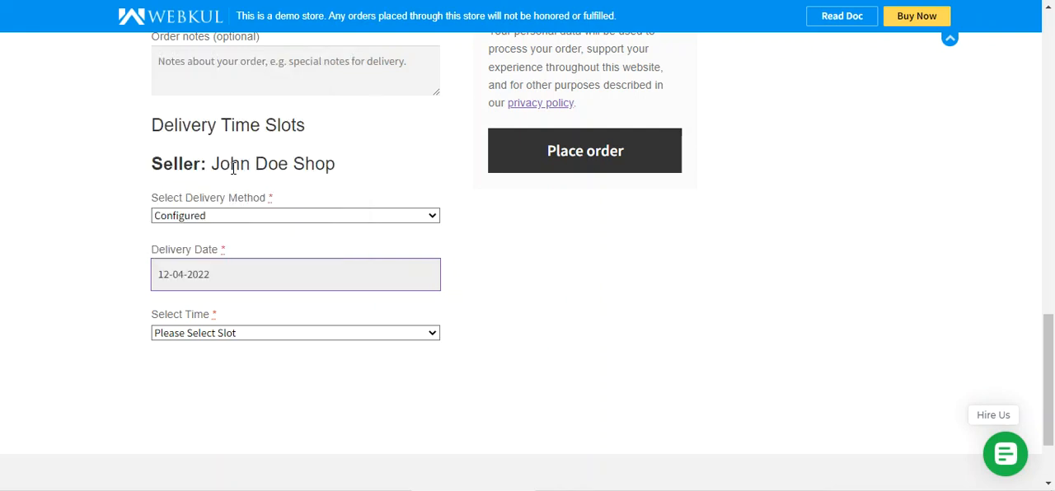
{"action": "left_click", "coordinate": [219, 334]}
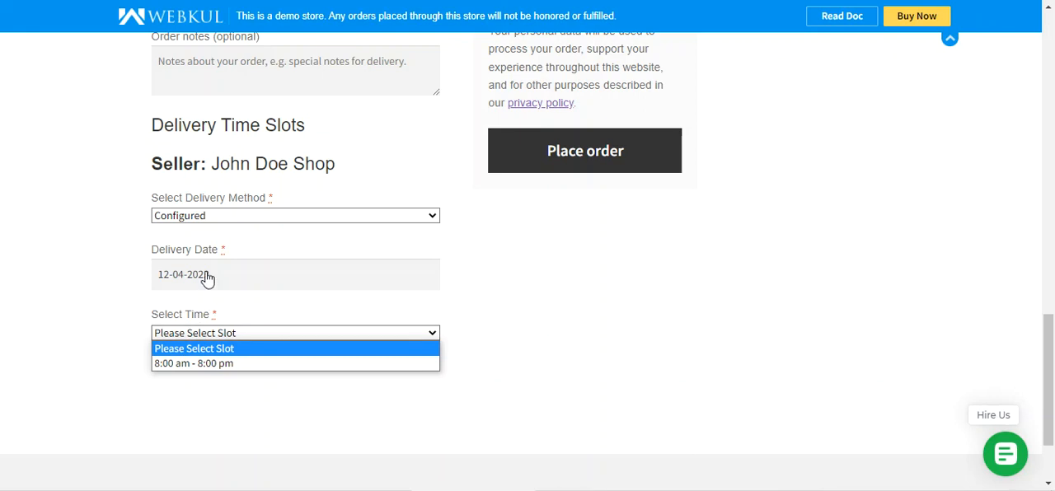
{"action": "left_click", "coordinate": [241, 384]}
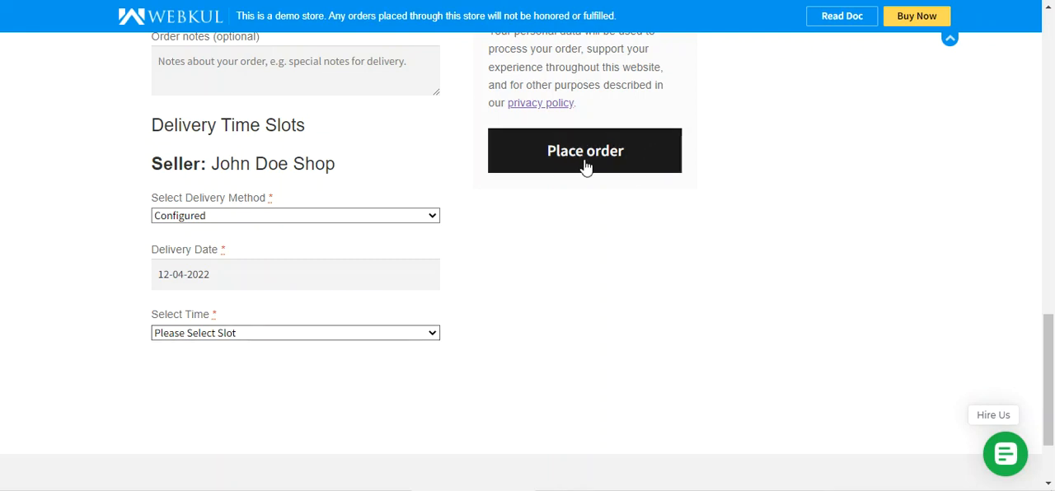
Choose the Custom delivery method with delivery date 20-04-2022 and a time range from 09:00 to 12:00.
{"action": "left_click", "coordinate": [316, 220]}
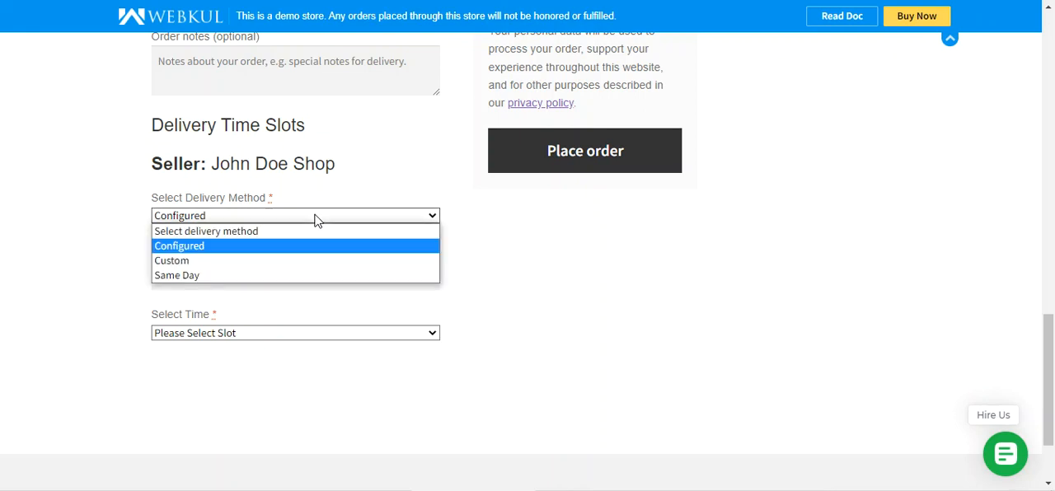
{"action": "left_click", "coordinate": [284, 264]}
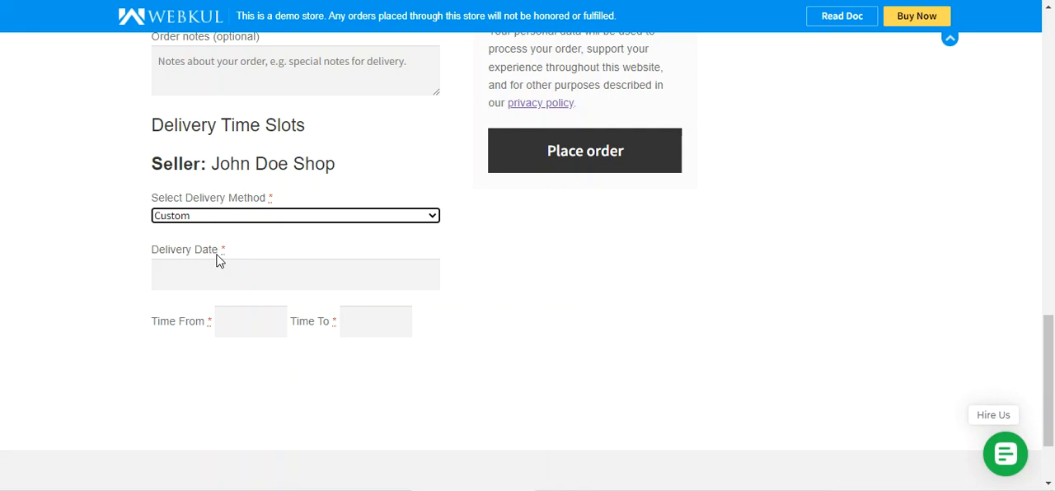
{"action": "left_click", "coordinate": [223, 281]}
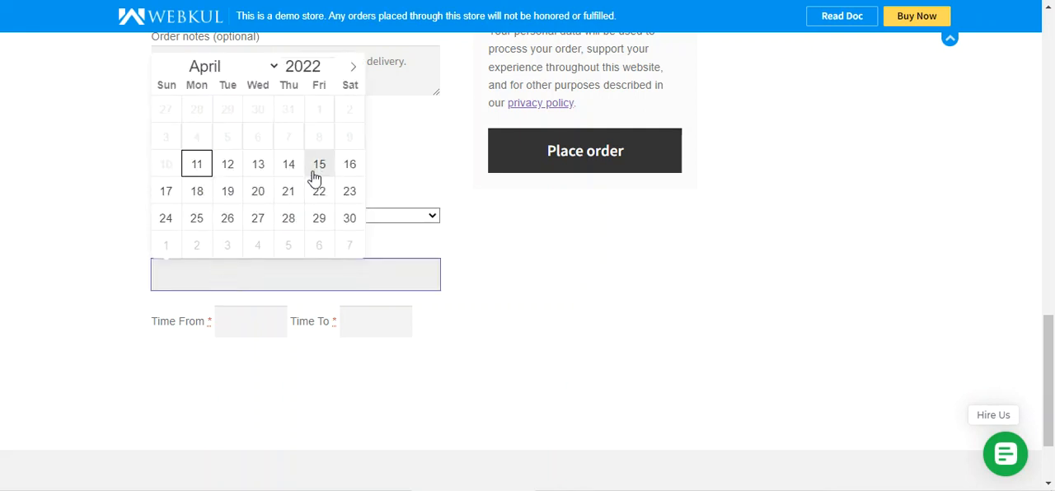
{"action": "left_click", "coordinate": [260, 195]}
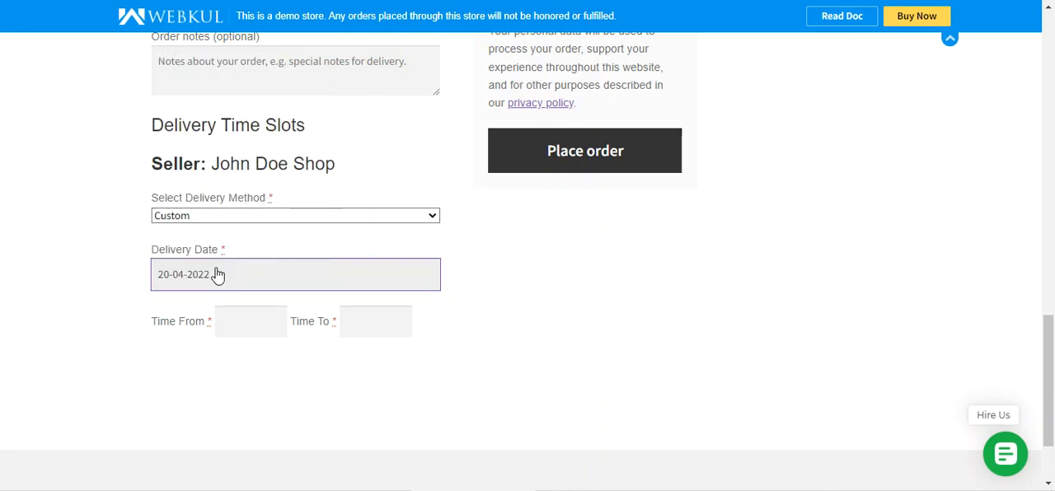
{"action": "left_click", "coordinate": [236, 331]}
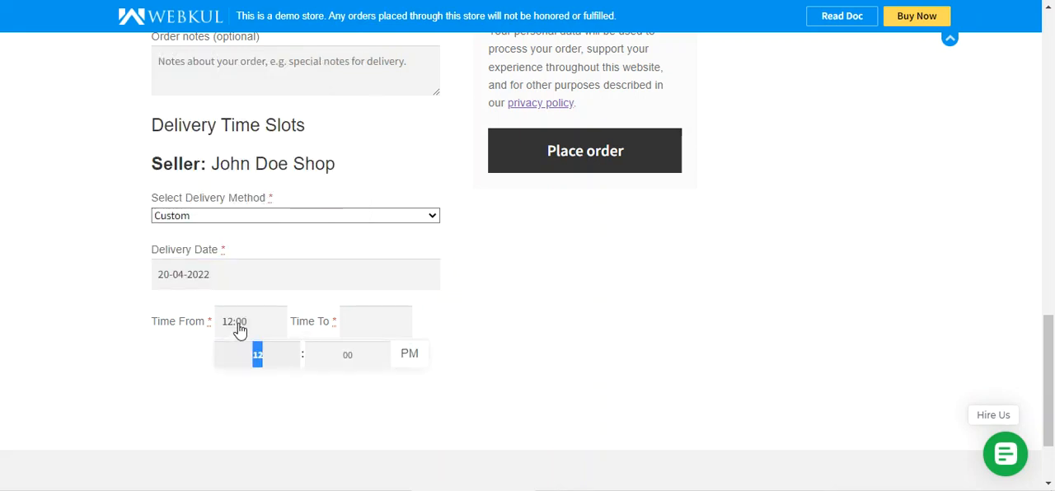
{"action": "type", "text": "11"}
{"action": "left_click", "coordinate": [400, 336]}
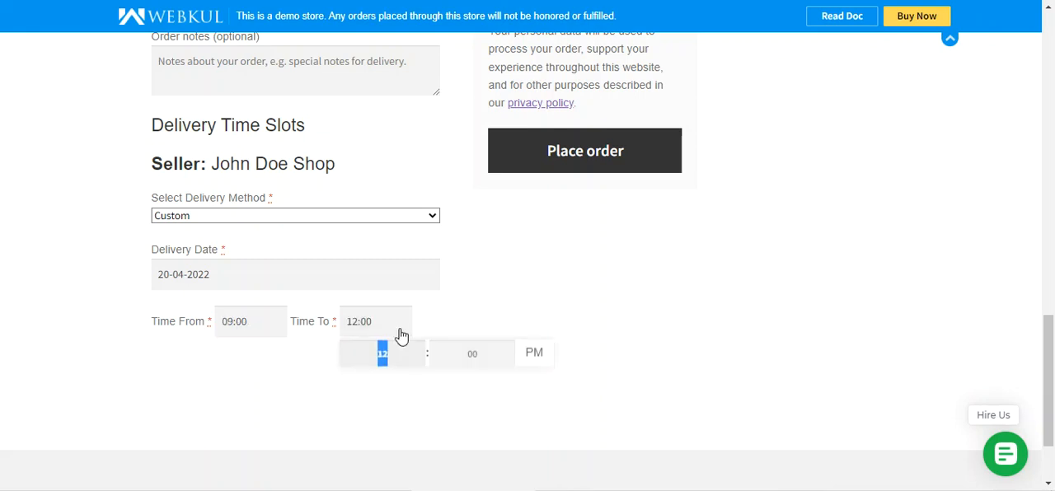
{"action": "left_click", "coordinate": [536, 318]}
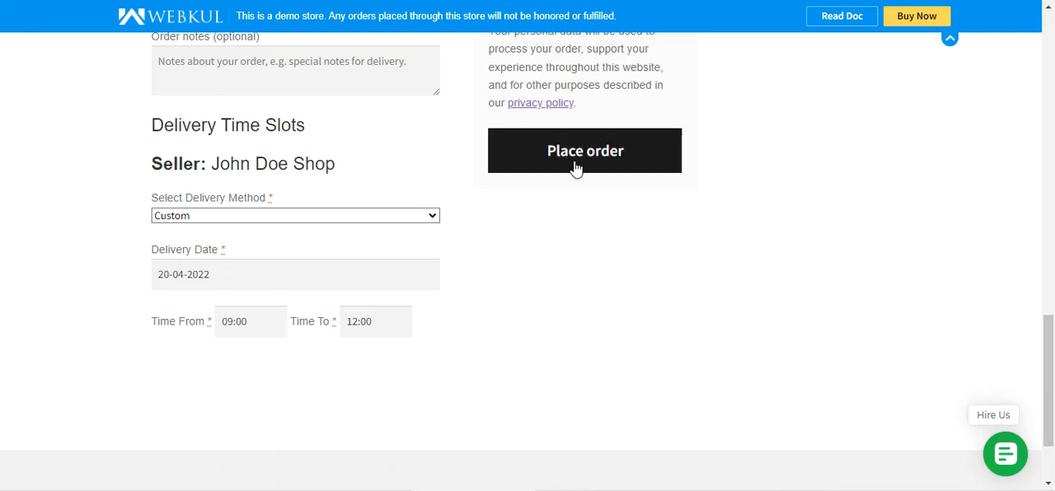
Set the delivery method to Same Day and place the order.
{"action": "left_click", "coordinate": [333, 217]}
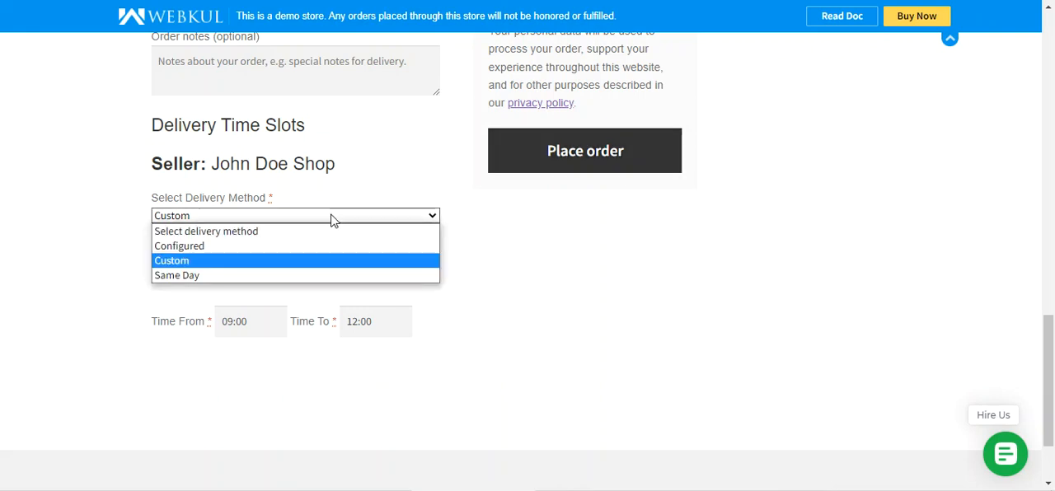
{"action": "left_click", "coordinate": [255, 275]}
{"action": "scroll", "coordinate": [435, 285], "scroll_direction": "up", "scroll_amount": 1}
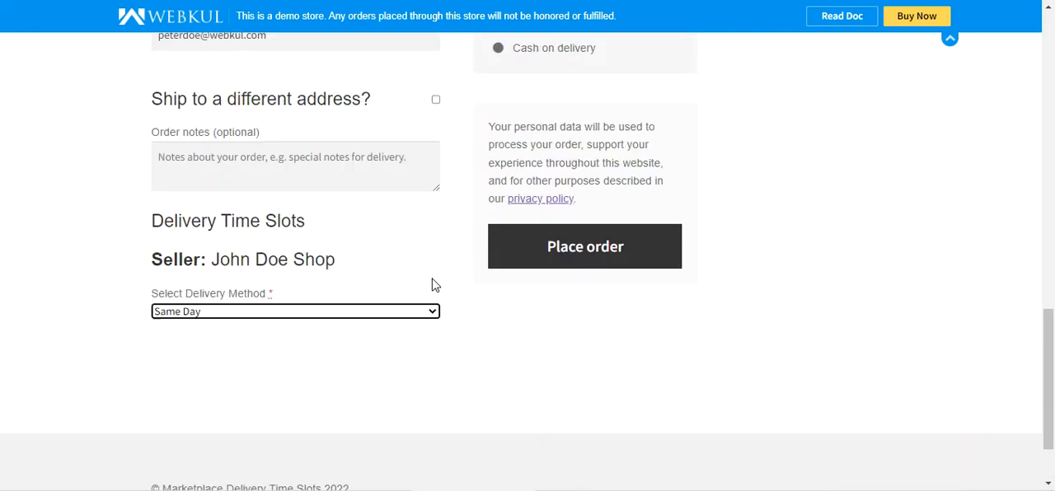
{"action": "scroll", "coordinate": [435, 284], "scroll_direction": "up", "scroll_amount": 1}
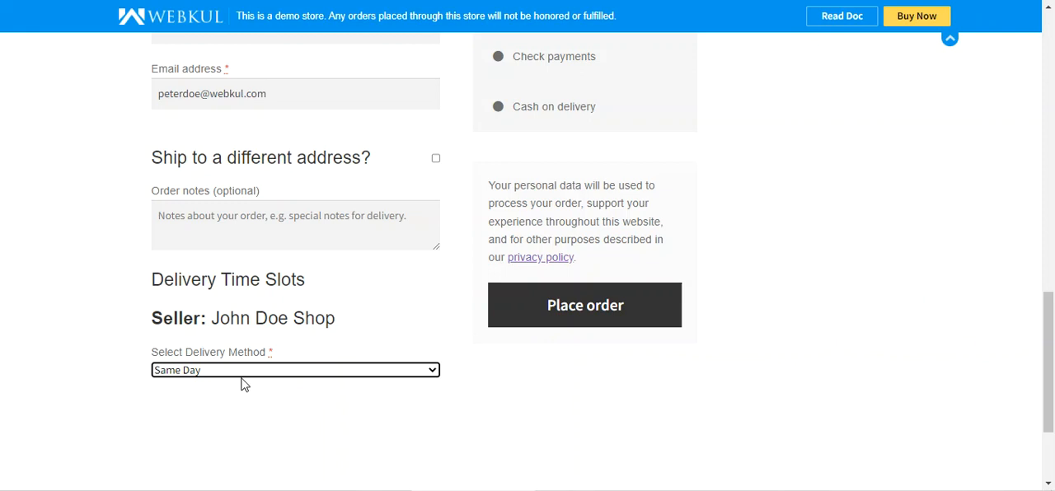
{"action": "scroll", "coordinate": [243, 375], "scroll_direction": "up", "scroll_amount": 1}
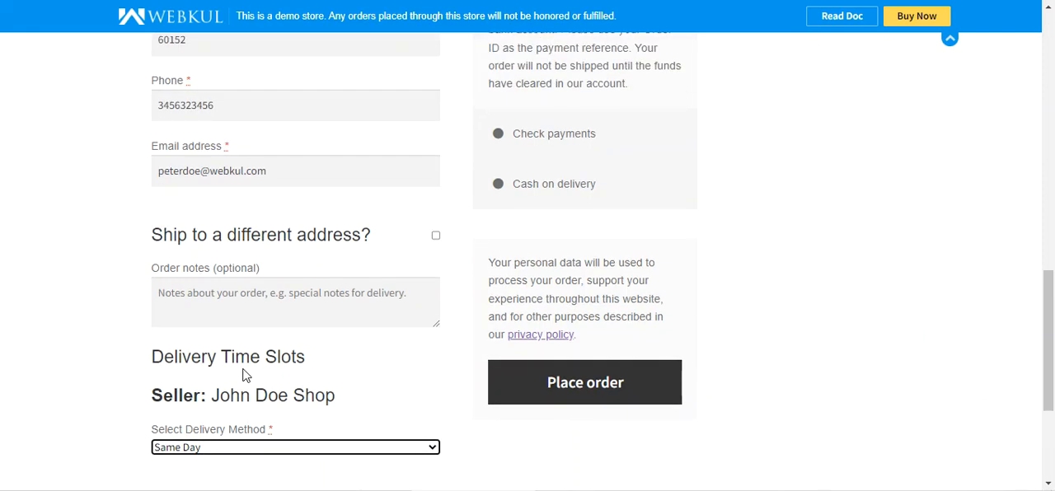
{"action": "scroll", "coordinate": [243, 375], "scroll_direction": "down", "scroll_amount": 1}
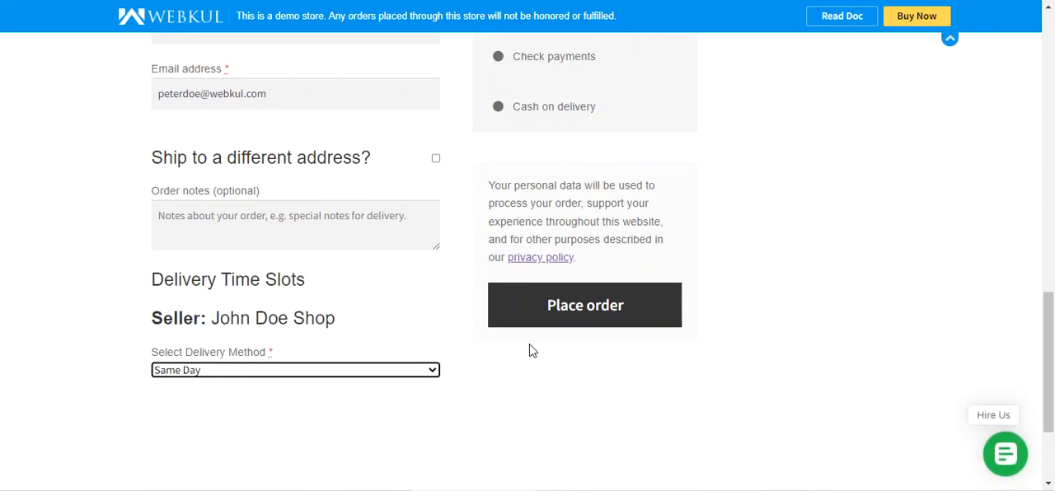
{"action": "left_click", "coordinate": [570, 311]}
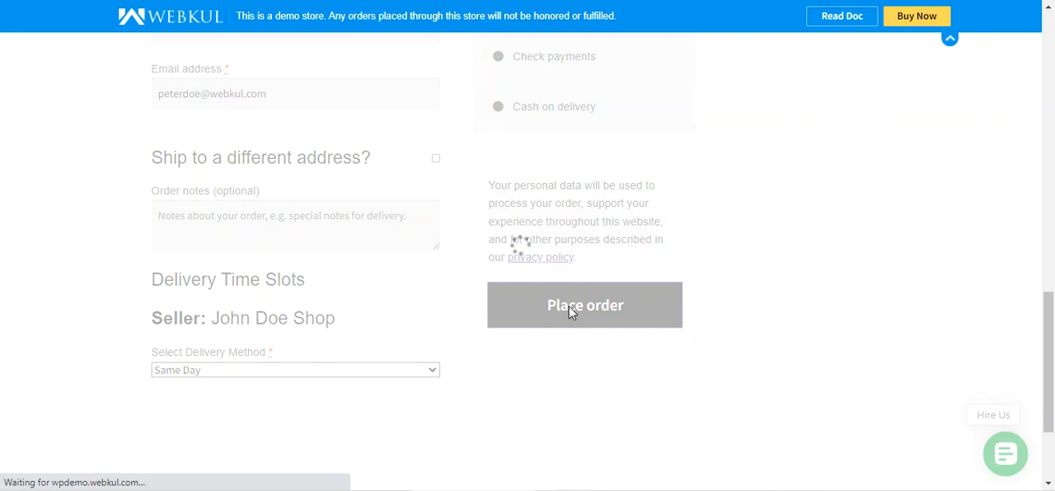
Review the placed order's details and the seller, delivery date and delivery time under Delivery Time Slots.
{"action": "scroll", "coordinate": [570, 312], "scroll_direction": "down", "scroll_amount": 3}
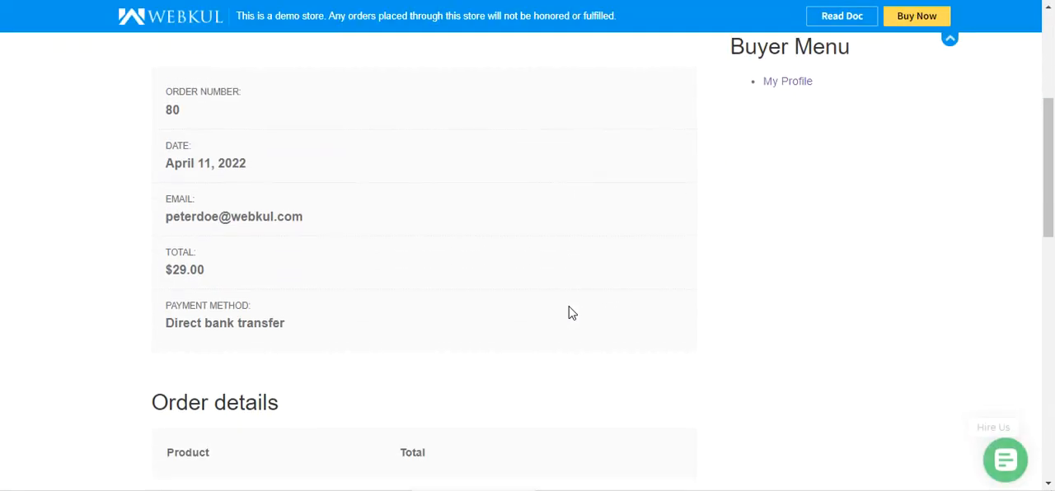
{"action": "scroll", "coordinate": [289, 298], "scroll_direction": "down", "scroll_amount": 4}
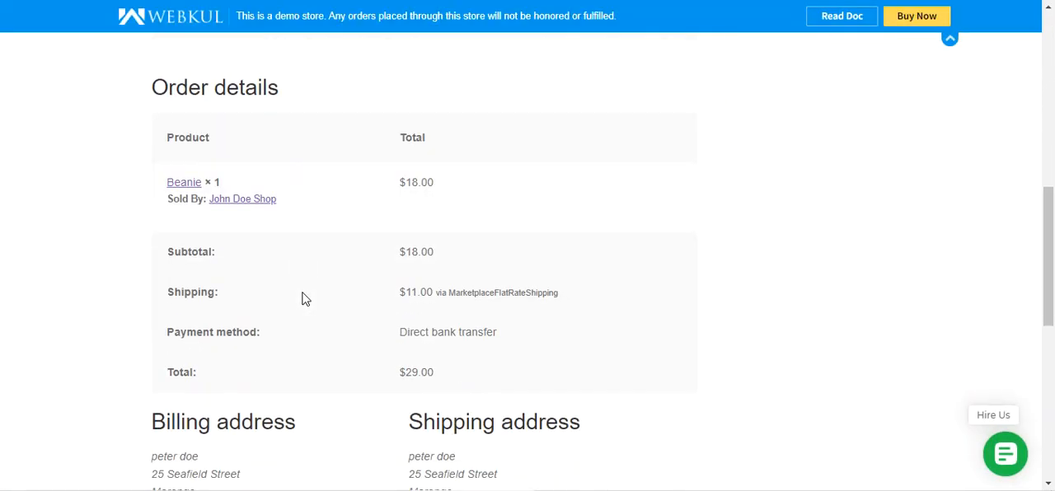
{"action": "scroll", "coordinate": [301, 299], "scroll_direction": "down", "scroll_amount": 6}
{"action": "left_click_drag", "start_coordinate": [153, 86], "coordinate": [396, 97]}
{"action": "left_click_drag", "start_coordinate": [158, 169], "coordinate": [239, 170]}
{"action": "left_click", "coordinate": [334, 171]}
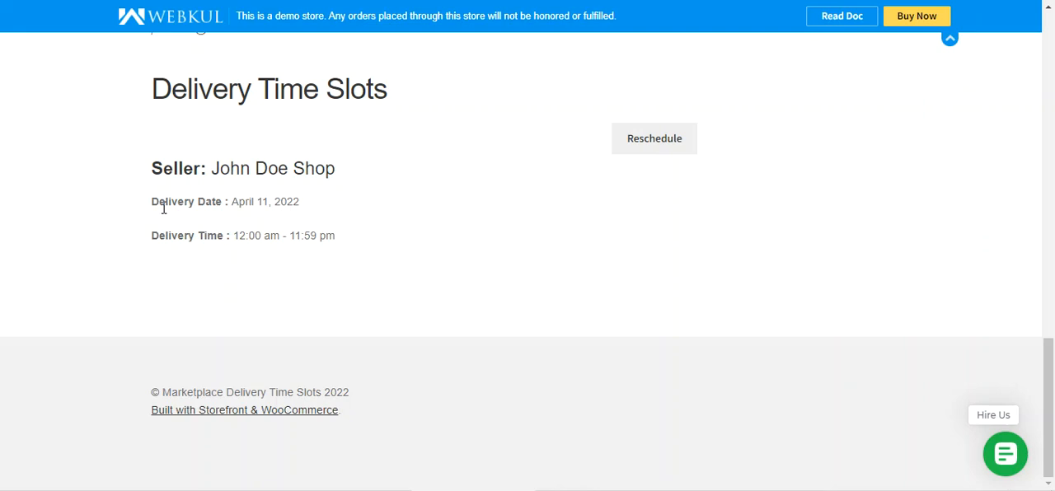
{"action": "left_click_drag", "start_coordinate": [236, 205], "coordinate": [328, 207]}
{"action": "left_click_drag", "start_coordinate": [153, 239], "coordinate": [335, 250]}
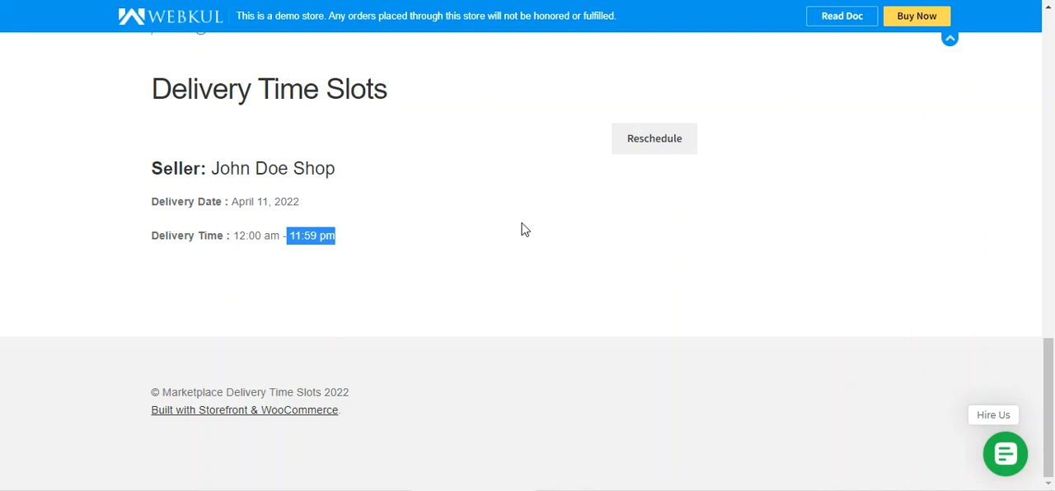
Reschedule the order's delivery to 12-04-2022 in the 8:00 am - 8:00 pm slot and submit the change.
{"action": "scroll", "coordinate": [523, 228], "scroll_direction": "up", "scroll_amount": 3}
{"action": "scroll", "coordinate": [522, 229], "scroll_direction": "down", "scroll_amount": 3}
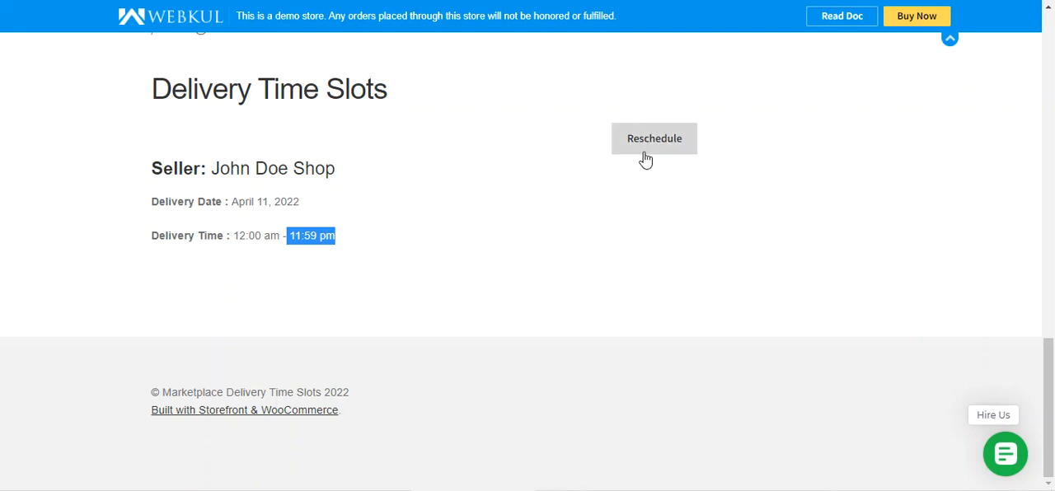
{"action": "left_click", "coordinate": [654, 140]}
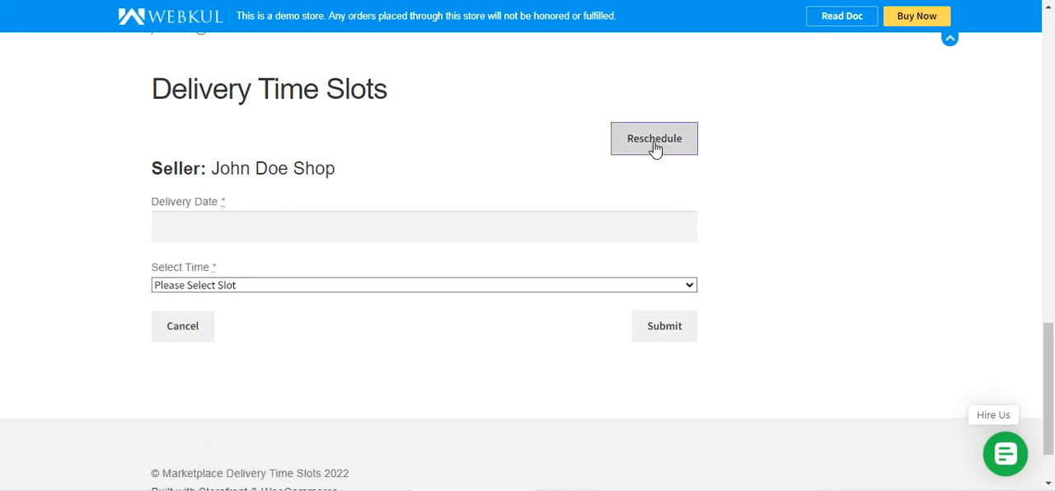
{"action": "left_click", "coordinate": [205, 240]}
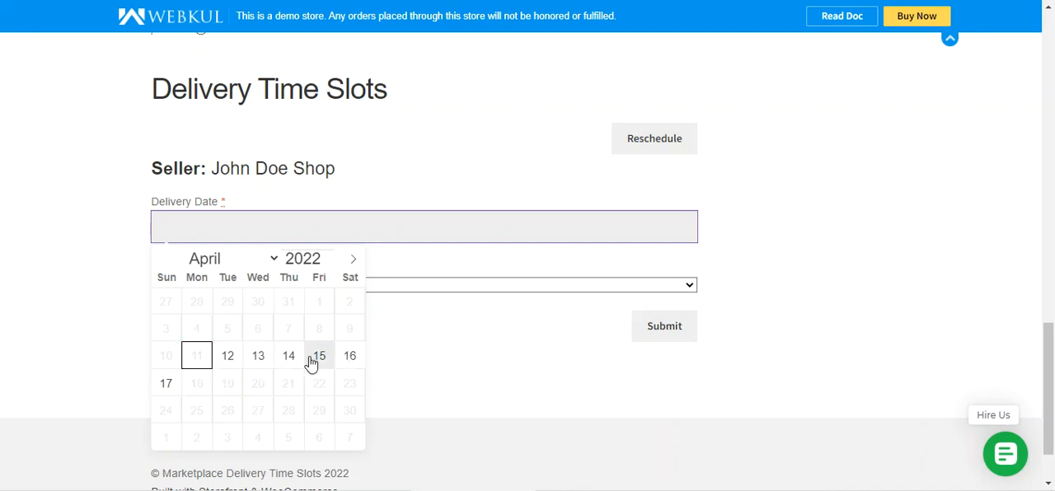
{"action": "left_click", "coordinate": [235, 365]}
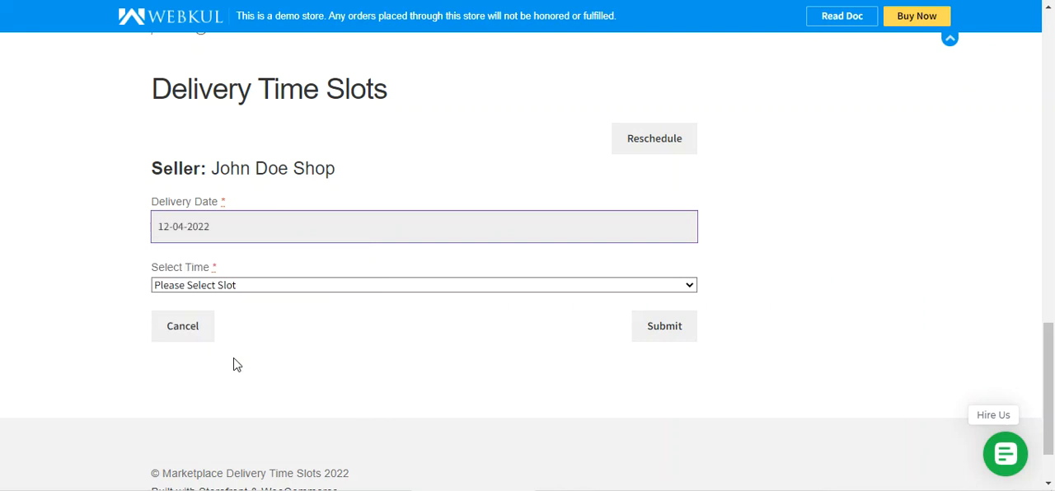
{"action": "left_click", "coordinate": [219, 287]}
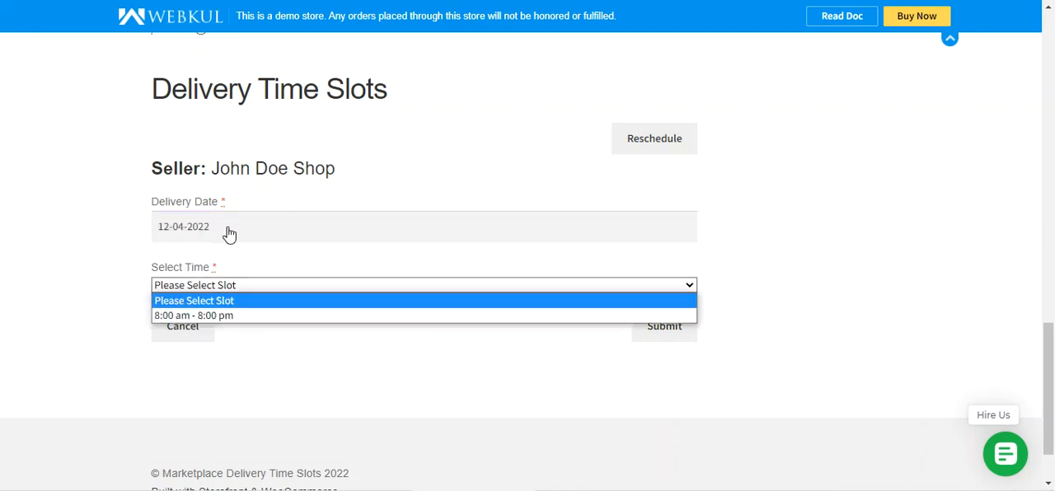
{"action": "left_click", "coordinate": [253, 317]}
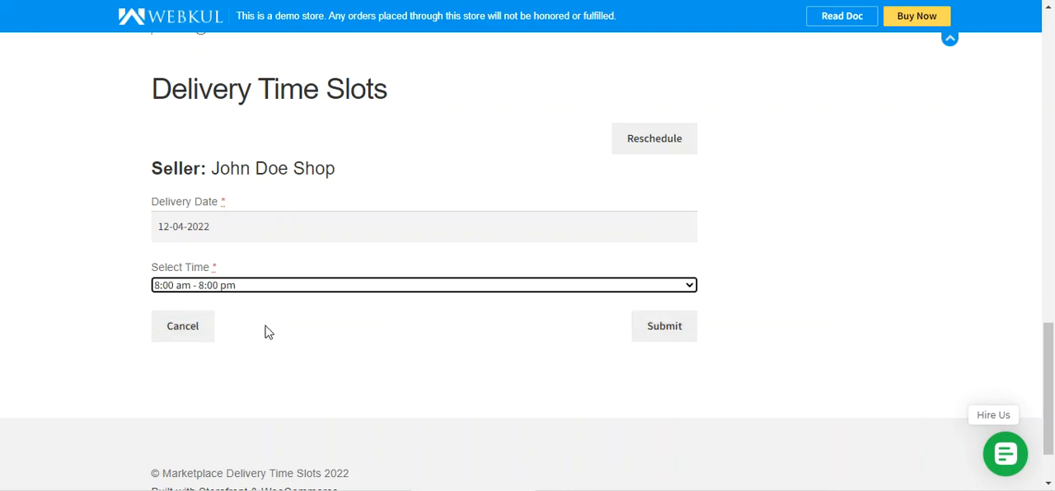
{"action": "left_click", "coordinate": [665, 336]}
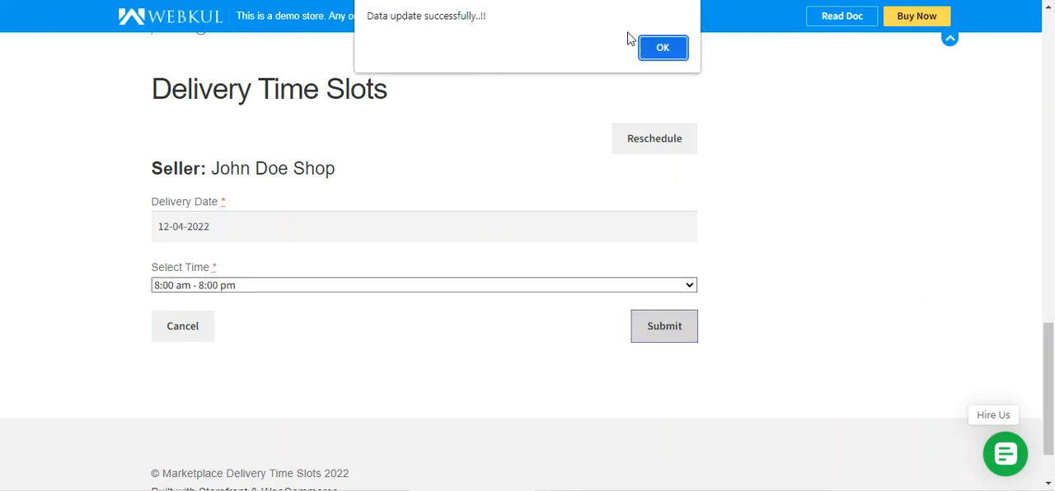
{"action": "left_click", "coordinate": [663, 47]}
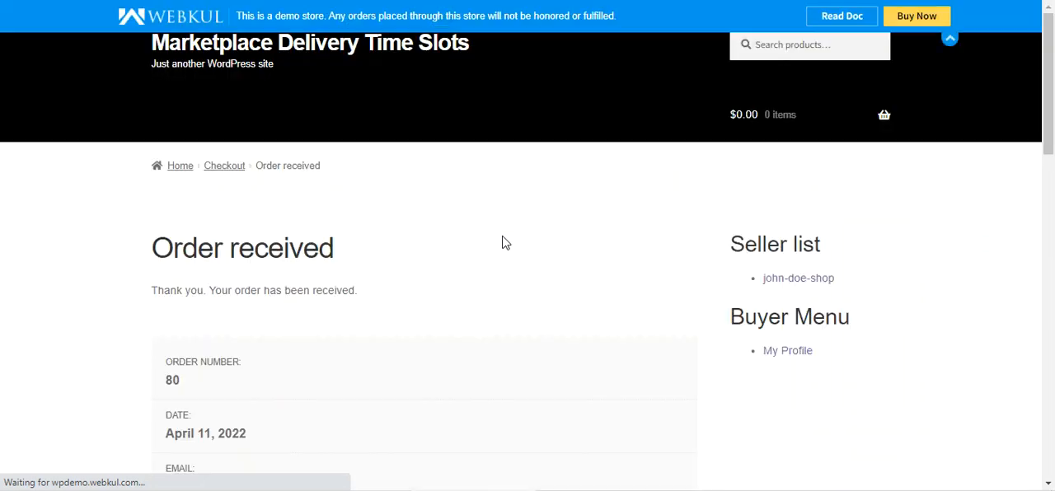
Review the rescheduled order's details, including the delivery date and delivery time under Delivery Time Slots.
{"action": "scroll", "coordinate": [300, 277], "scroll_direction": "up", "scroll_amount": 1}
{"action": "scroll", "coordinate": [298, 274], "scroll_direction": "up", "scroll_amount": 12}
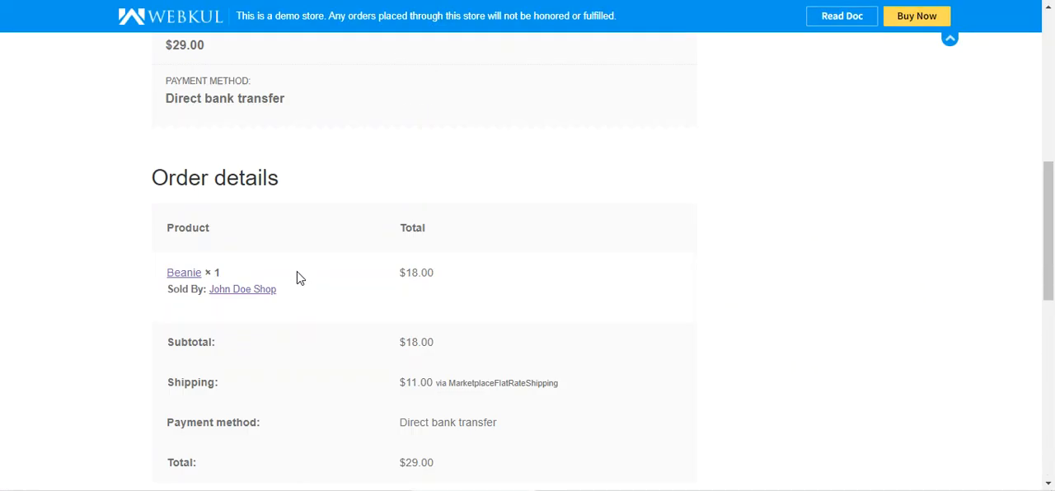
{"action": "scroll", "coordinate": [299, 277], "scroll_direction": "down", "scroll_amount": 7}
{"action": "scroll", "coordinate": [299, 277], "scroll_direction": "down", "scroll_amount": 6}
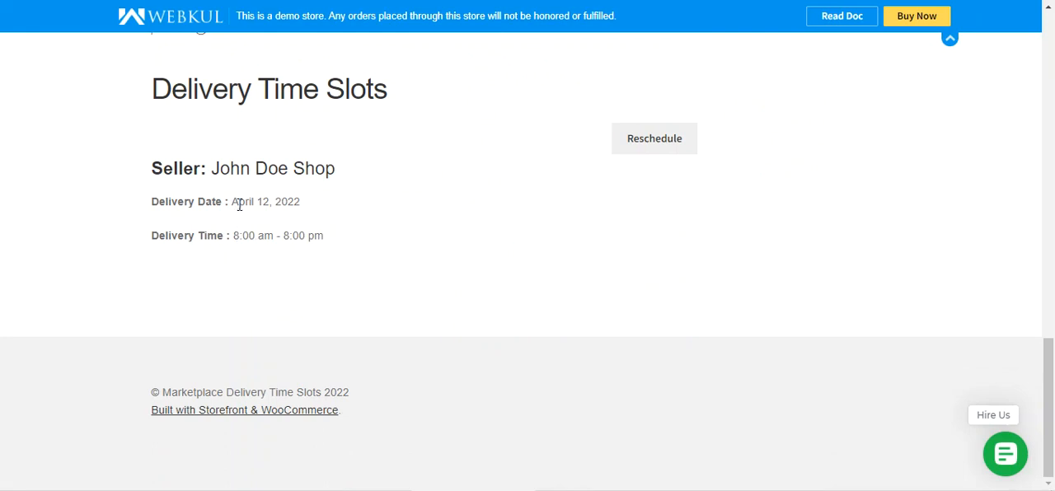
{"action": "left_click_drag", "start_coordinate": [237, 202], "coordinate": [305, 209]}
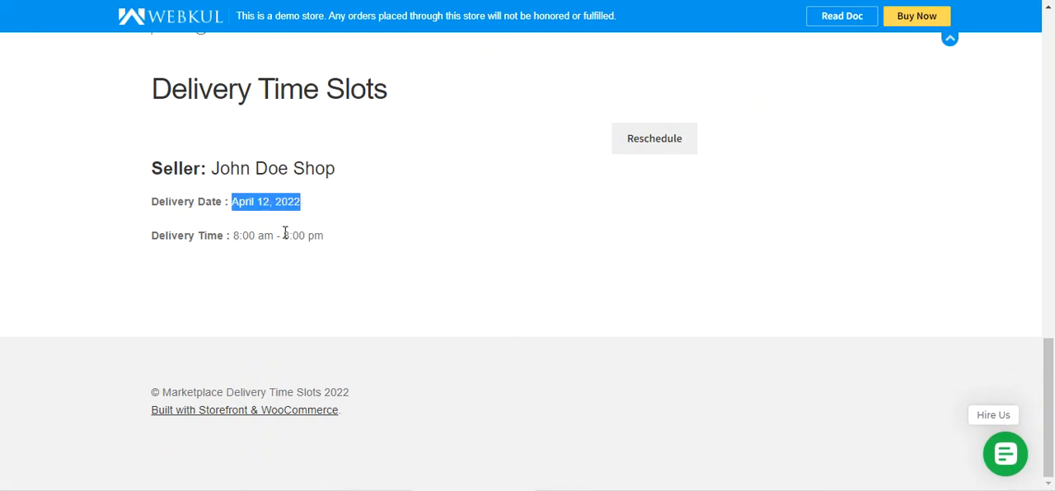
{"action": "left_click", "coordinate": [247, 228]}
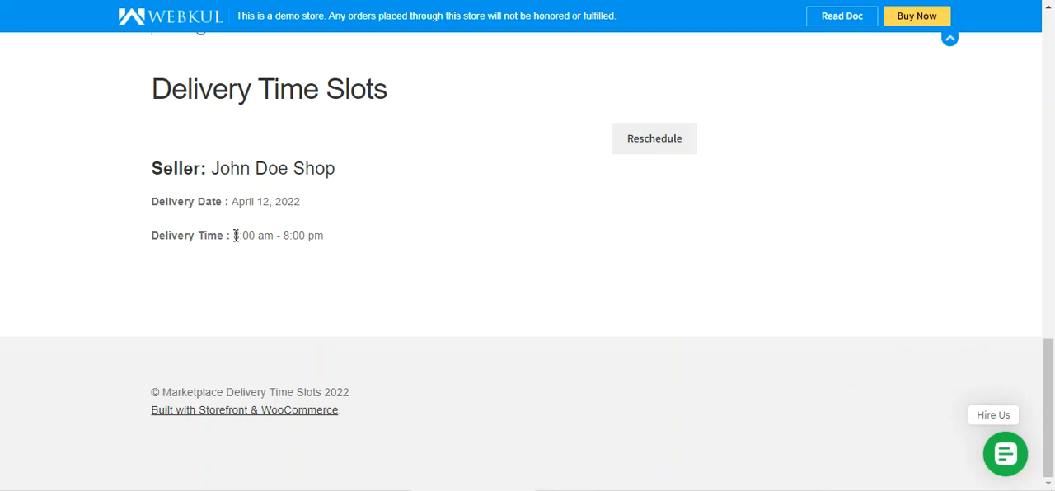
{"action": "left_click_drag", "start_coordinate": [235, 235], "coordinate": [325, 241]}
{"action": "left_click", "coordinate": [283, 259]}
Go back to the shop's product listing and add one Beanie to the cart.
{"action": "scroll", "coordinate": [336, 271], "scroll_direction": "up", "scroll_amount": 6}
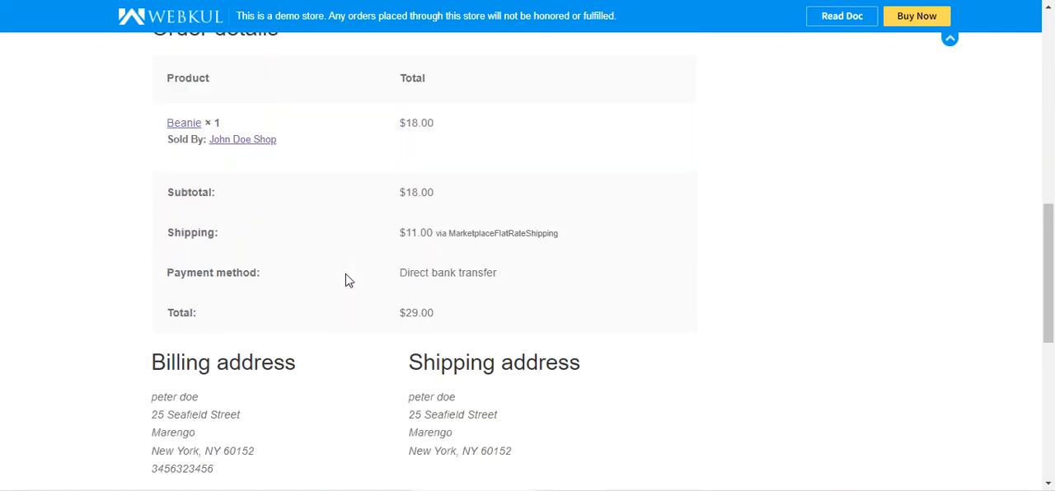
{"action": "scroll", "coordinate": [347, 281], "scroll_direction": "up", "scroll_amount": 9}
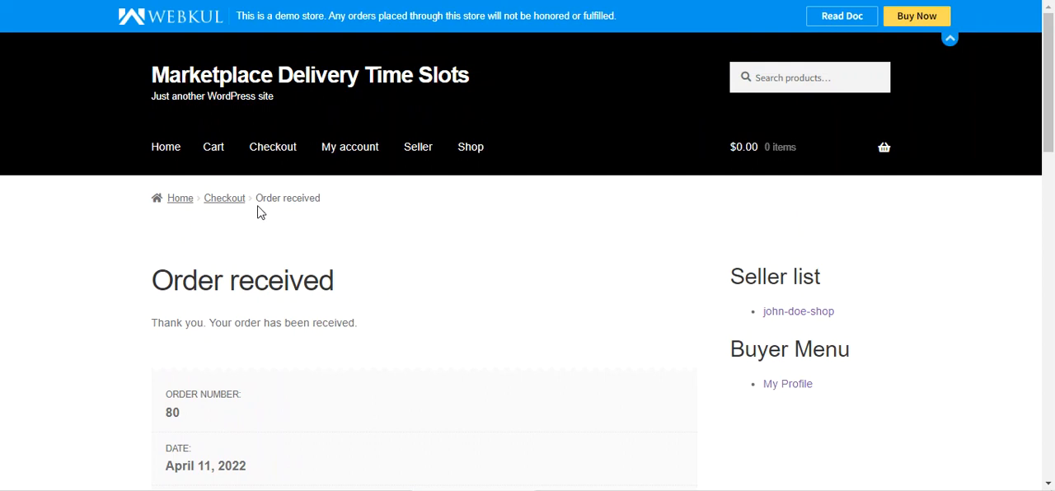
{"action": "left_click", "coordinate": [480, 150]}
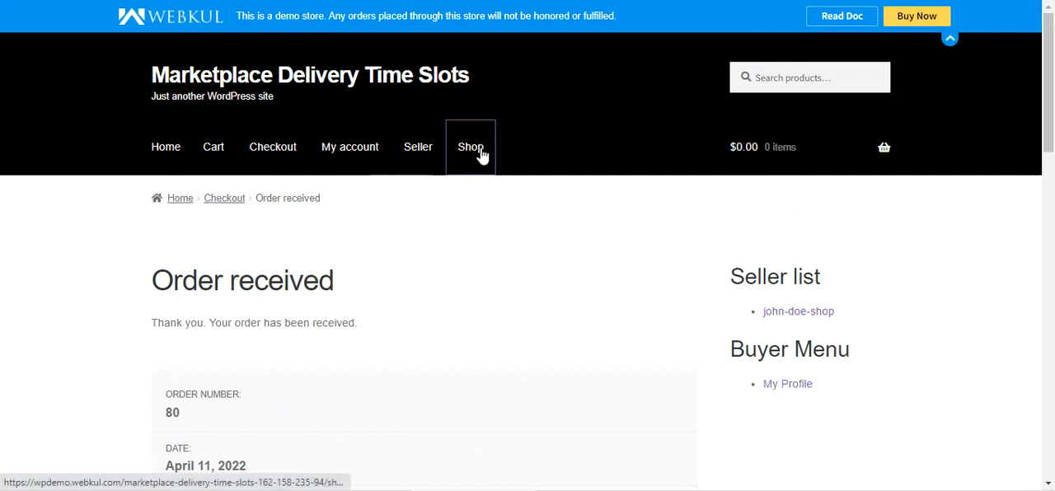
{"action": "scroll", "coordinate": [483, 186], "scroll_direction": "down", "scroll_amount": 3}
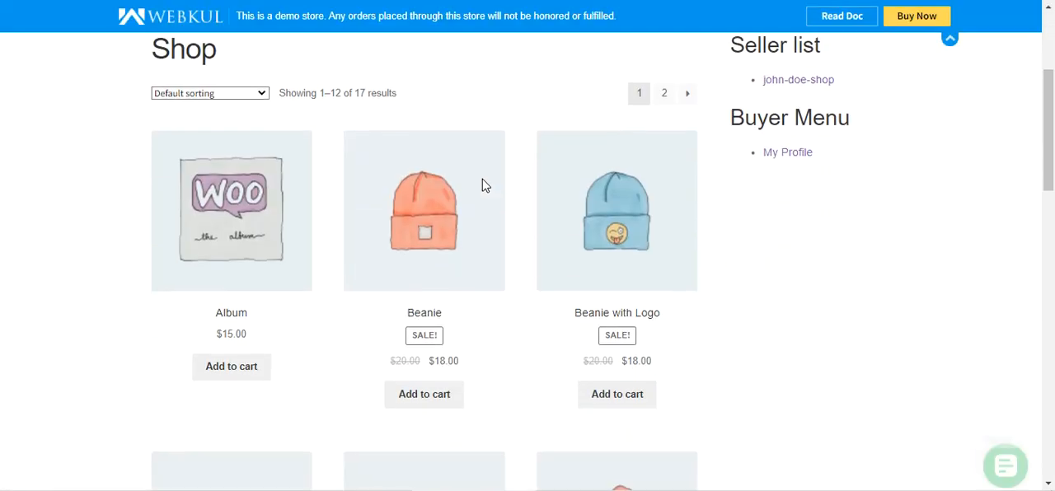
{"action": "left_click", "coordinate": [431, 395]}
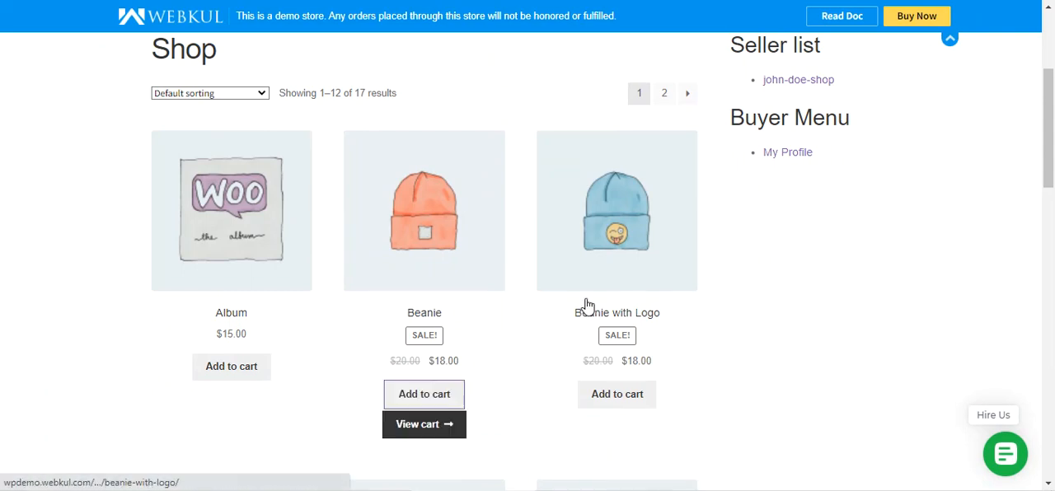
View the cart containing the Beanie and proceed to checkout.
{"action": "scroll", "coordinate": [627, 305], "scroll_direction": "up", "scroll_amount": 3}
{"action": "mouse_move", "coordinate": [824, 156]}
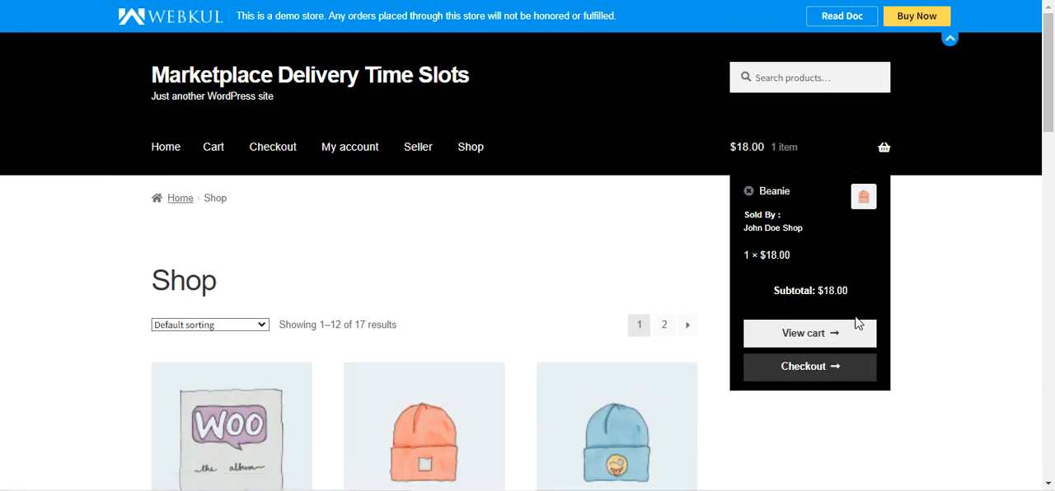
{"action": "left_click", "coordinate": [815, 334]}
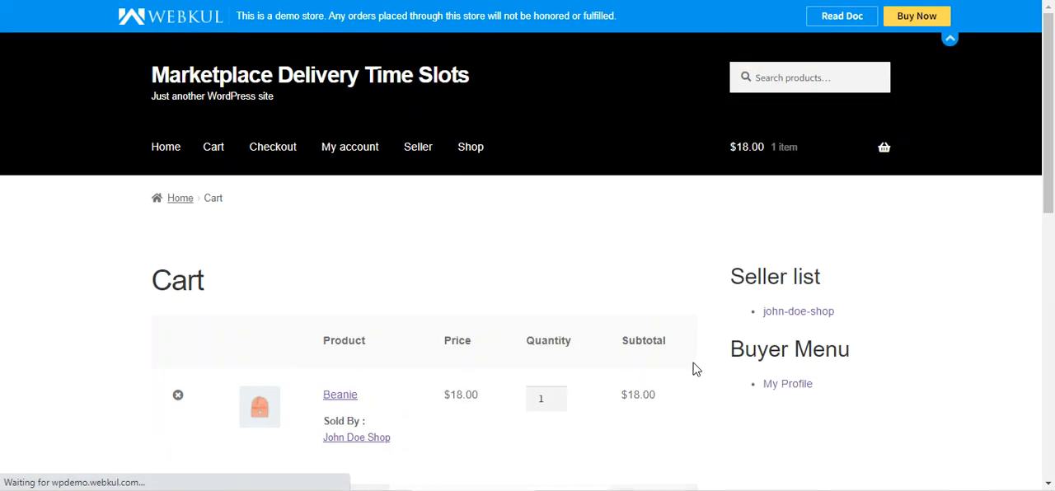
{"action": "scroll", "coordinate": [659, 354], "scroll_direction": "down", "scroll_amount": 8}
{"action": "left_click", "coordinate": [568, 327]}
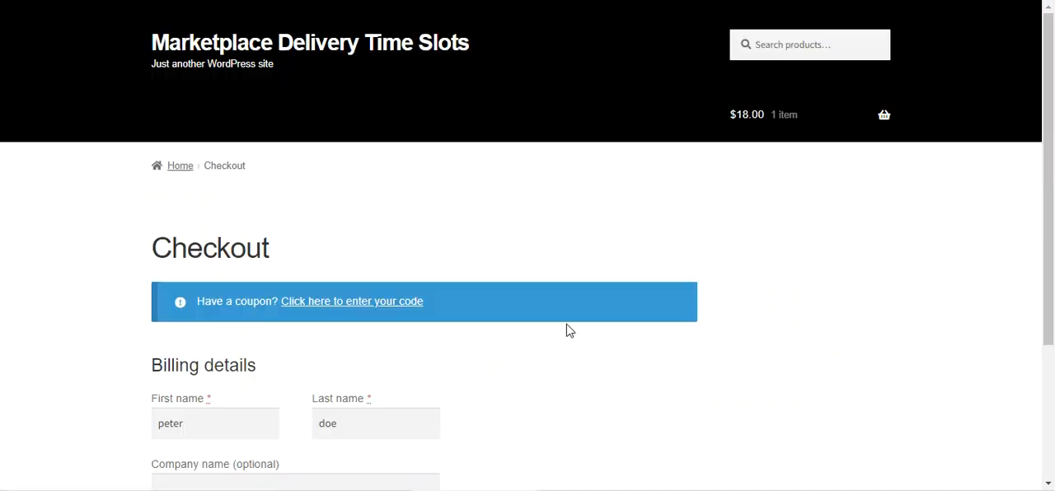
Choose the Configured delivery method with delivery date 13-04-2022 and the 8:00 am - 8:00 pm time slot.
{"action": "scroll", "coordinate": [487, 313], "scroll_direction": "down", "scroll_amount": 15}
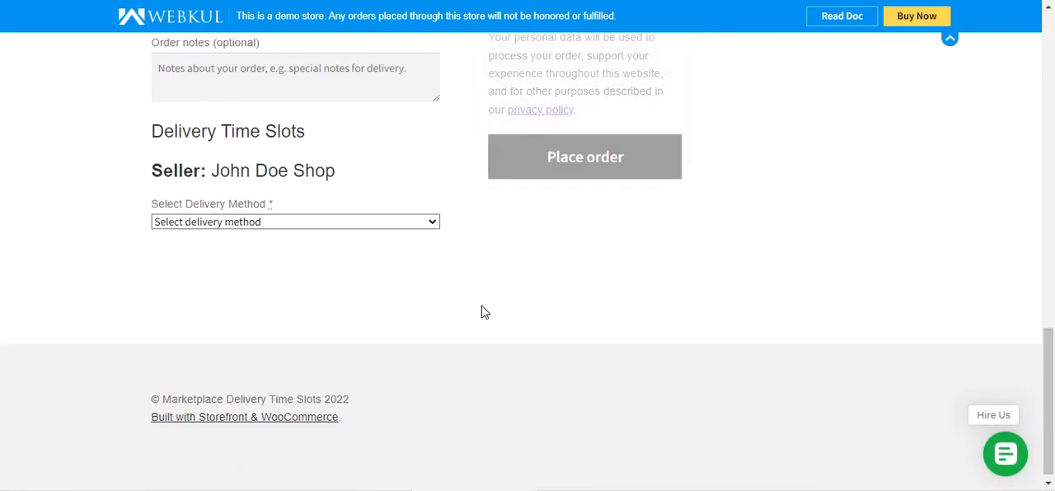
{"action": "left_click_drag", "start_coordinate": [151, 124], "coordinate": [305, 125]}
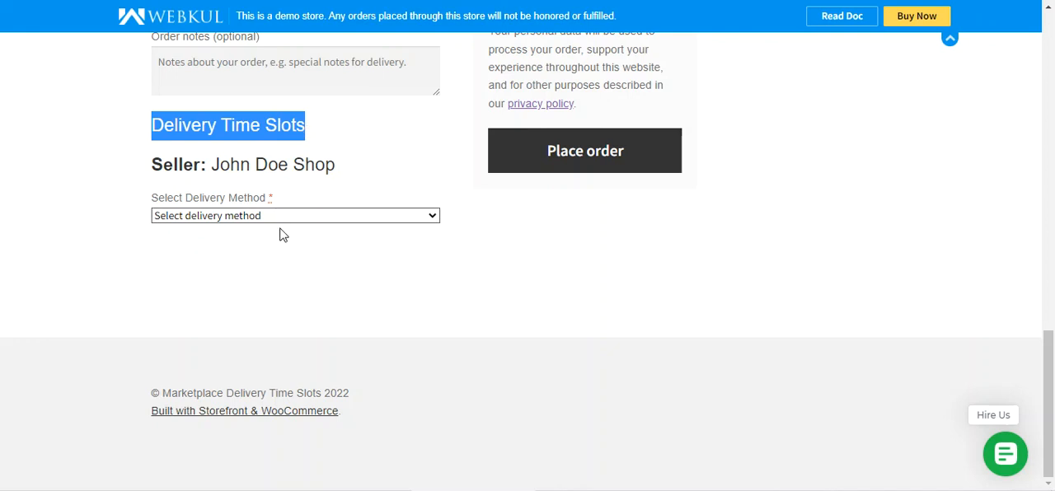
{"action": "left_click", "coordinate": [245, 216]}
{"action": "left_click", "coordinate": [228, 247]}
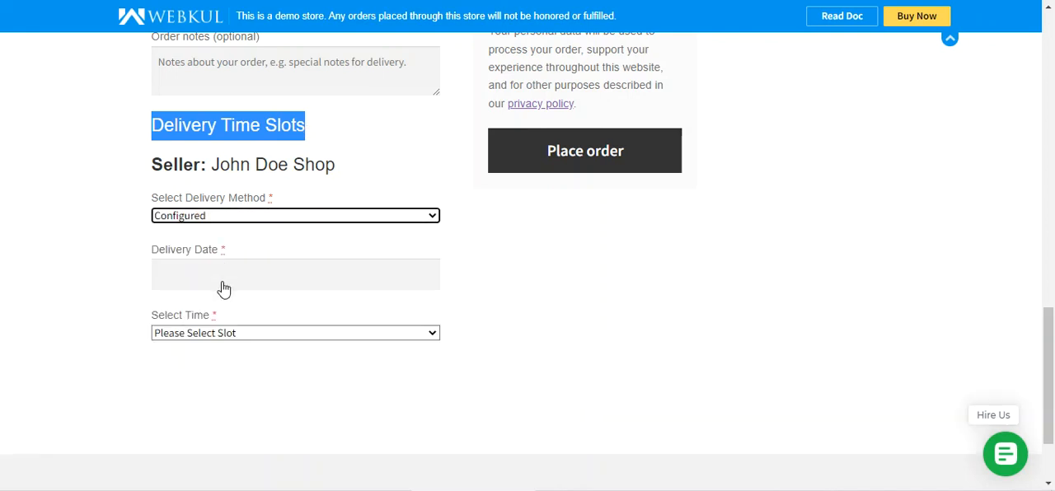
{"action": "left_click", "coordinate": [228, 281]}
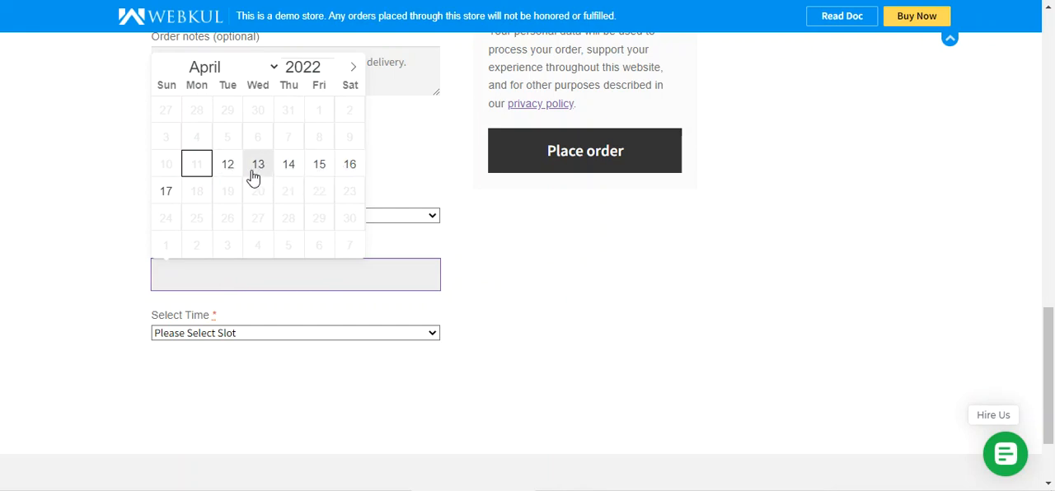
{"action": "left_click", "coordinate": [80, 202]}
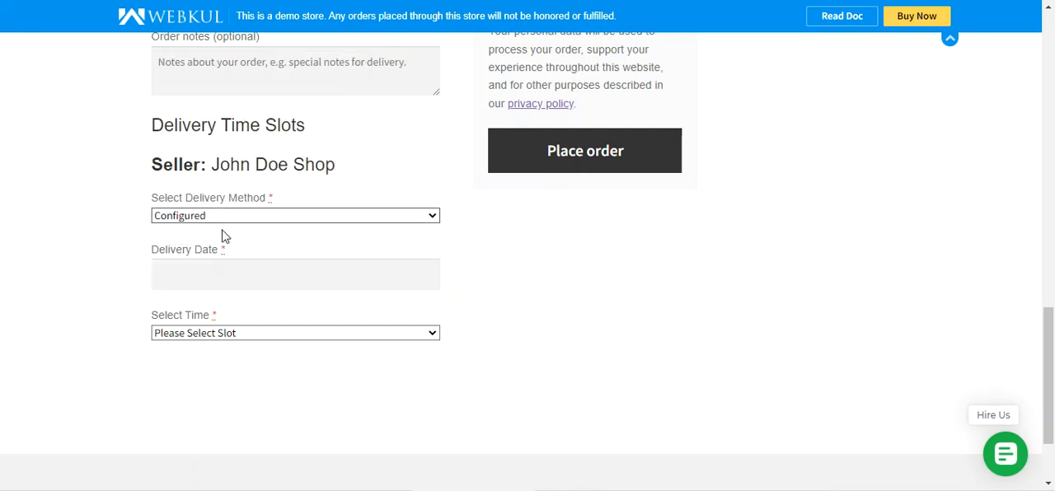
{"action": "left_click", "coordinate": [202, 282]}
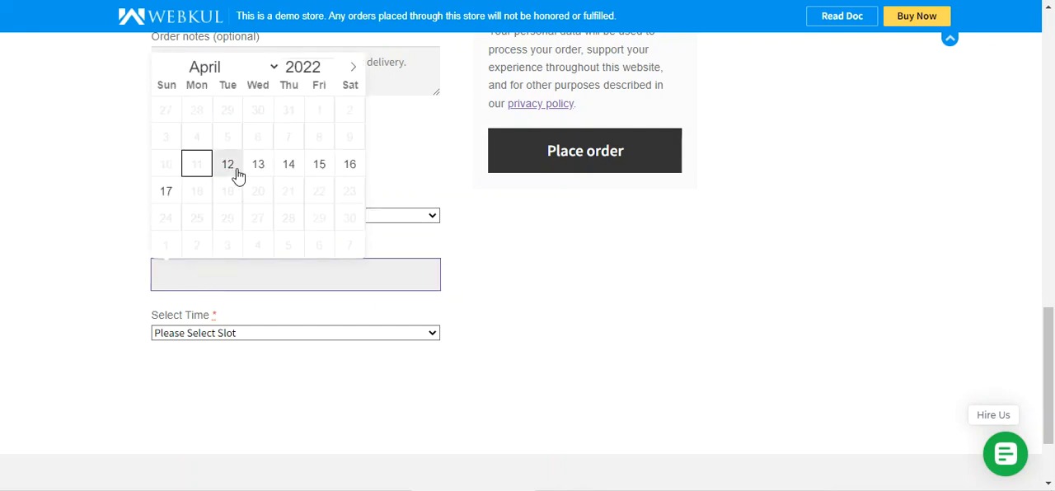
{"action": "left_click", "coordinate": [110, 286]}
{"action": "left_click", "coordinate": [193, 283]}
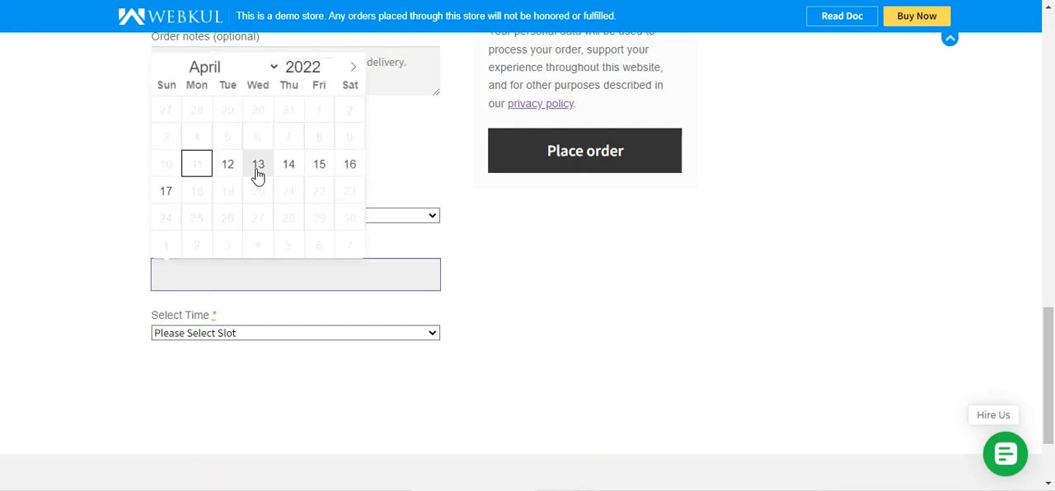
{"action": "left_click", "coordinate": [256, 167]}
{"action": "left_click", "coordinate": [220, 337]}
{"action": "left_click", "coordinate": [215, 367]}
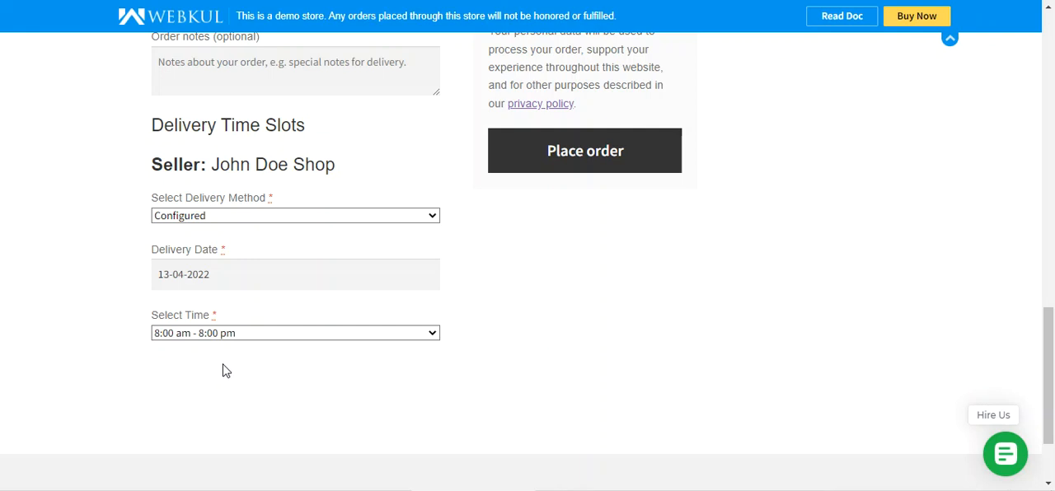
Switch to the Custom delivery method with delivery date 26-04-2022 and a time range from 08:00 to 12:00.
{"action": "left_click", "coordinate": [237, 219]}
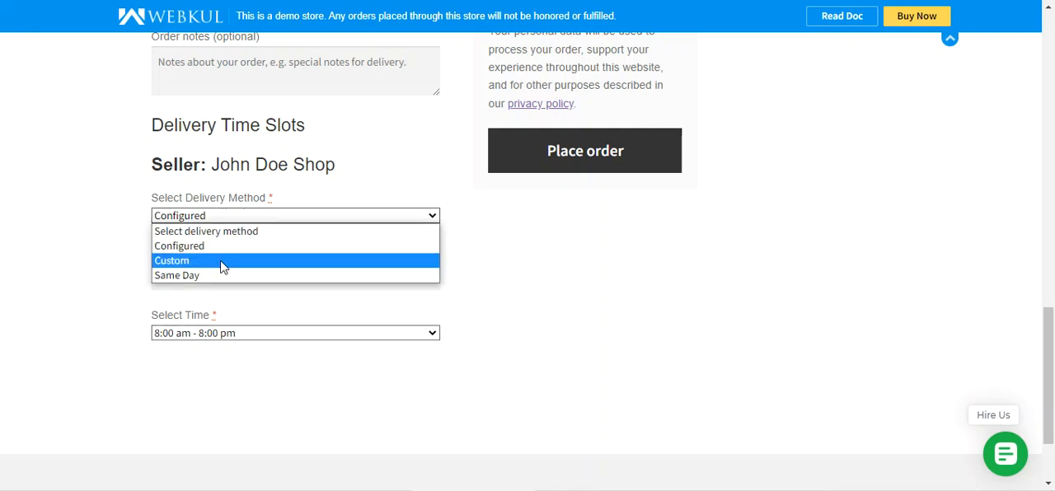
{"action": "left_click", "coordinate": [220, 261]}
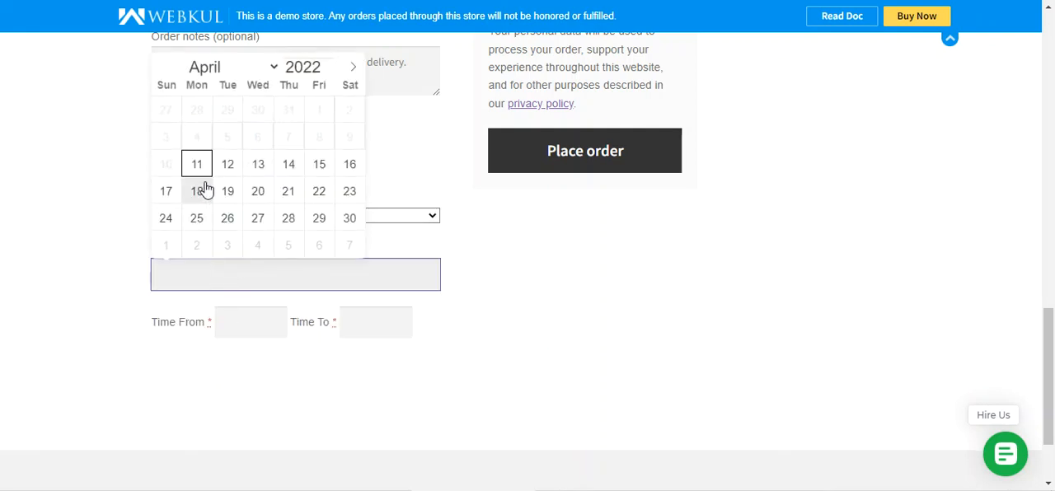
{"action": "left_click", "coordinate": [236, 217]}
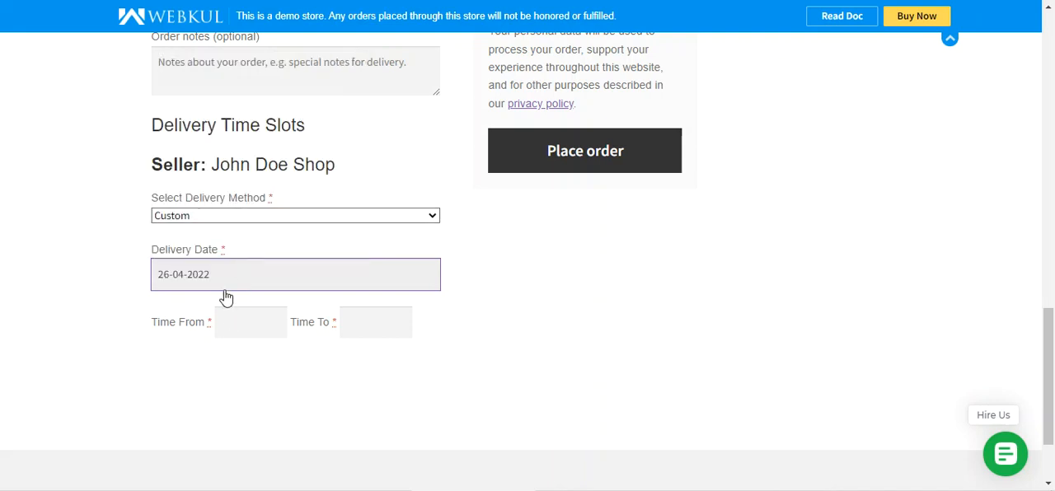
{"action": "left_click", "coordinate": [248, 332]}
{"action": "key", "text": "Down"}
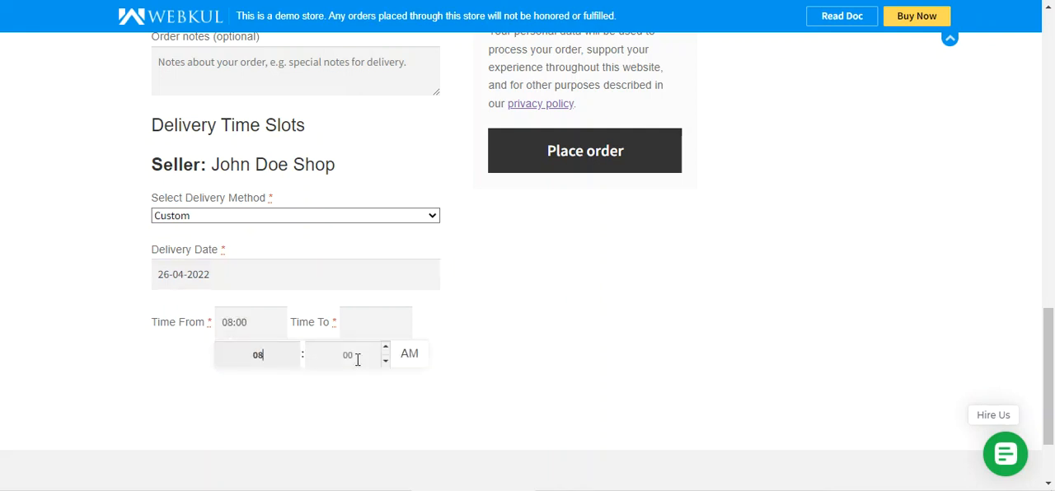
{"action": "left_click", "coordinate": [400, 328]}
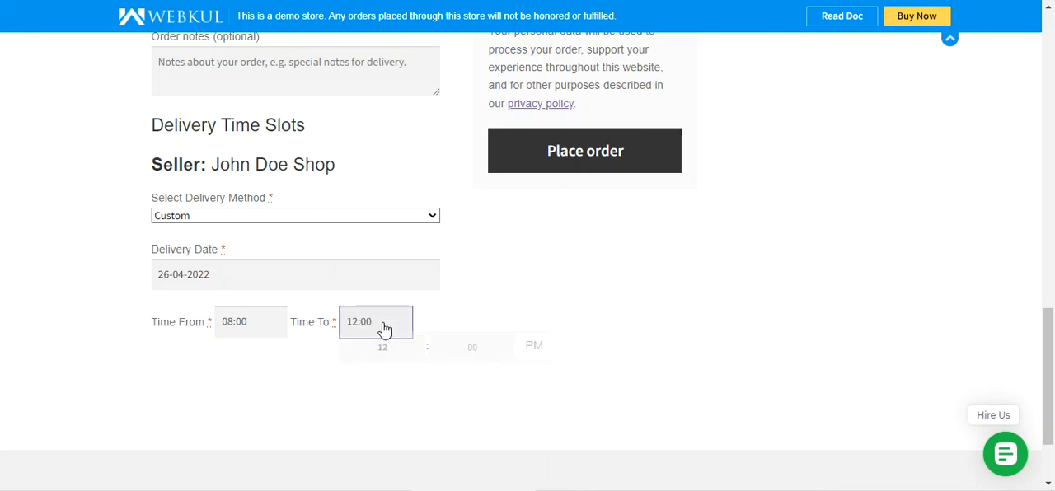
{"action": "left_click", "coordinate": [519, 315]}
Change the seller's delivery method to Same Day at checkout.
{"action": "left_click", "coordinate": [251, 217]}
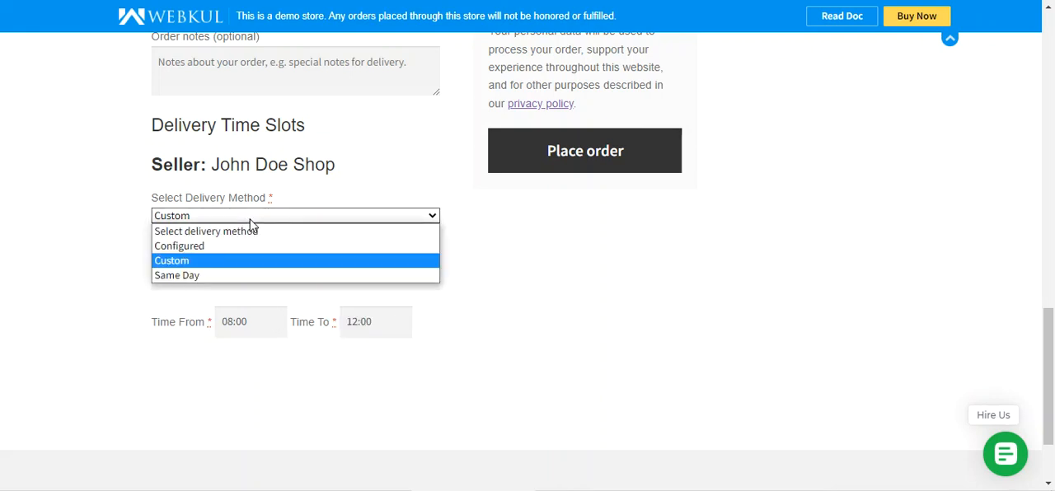
{"action": "left_click", "coordinate": [230, 280]}
{"action": "scroll", "coordinate": [417, 280], "scroll_direction": "up", "scroll_amount": 2}
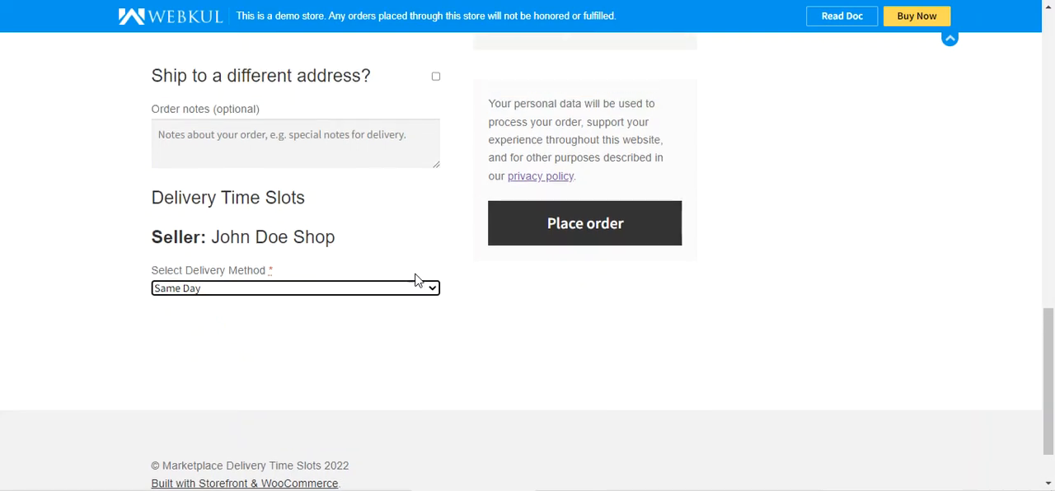
{"action": "scroll", "coordinate": [419, 281], "scroll_direction": "up", "scroll_amount": 2}
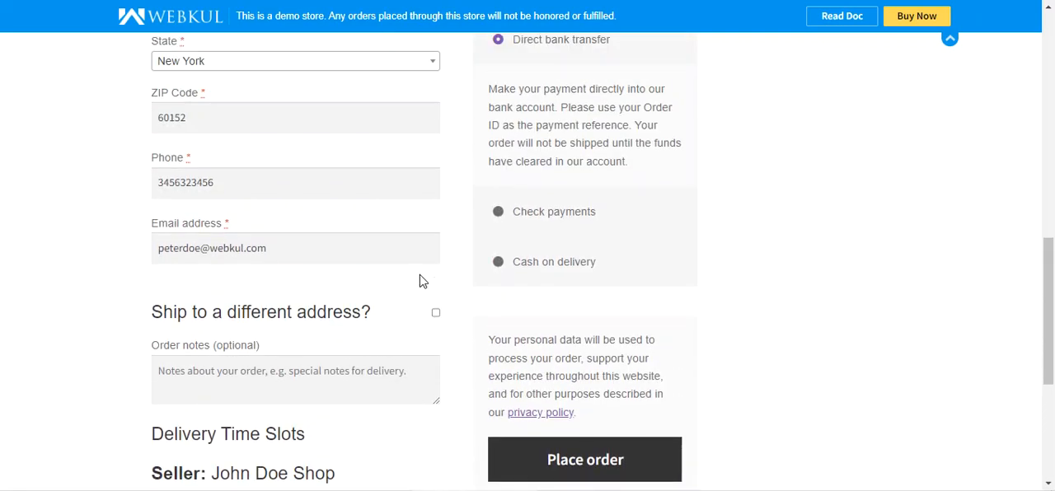
{"action": "scroll", "coordinate": [418, 281], "scroll_direction": "up", "scroll_amount": 7}
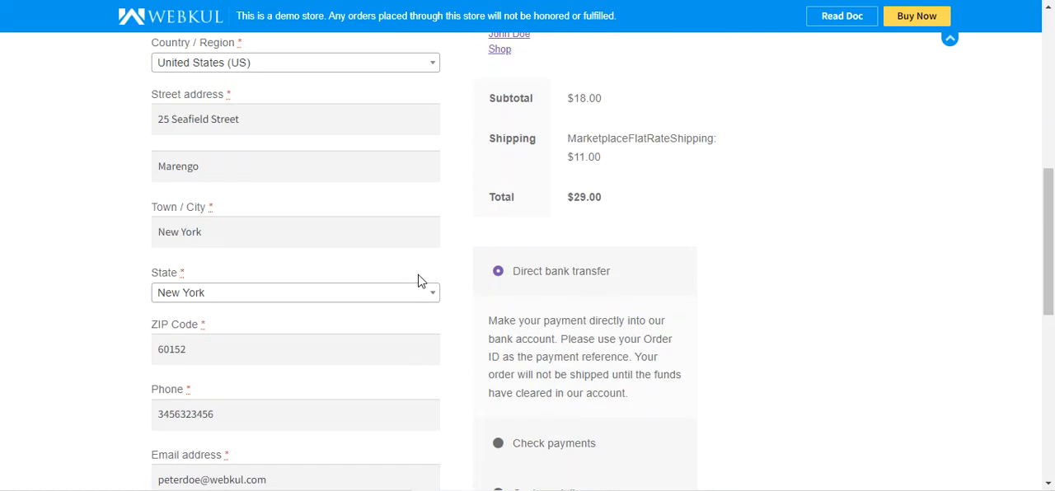
{"action": "scroll", "coordinate": [417, 279], "scroll_direction": "down", "scroll_amount": 15}
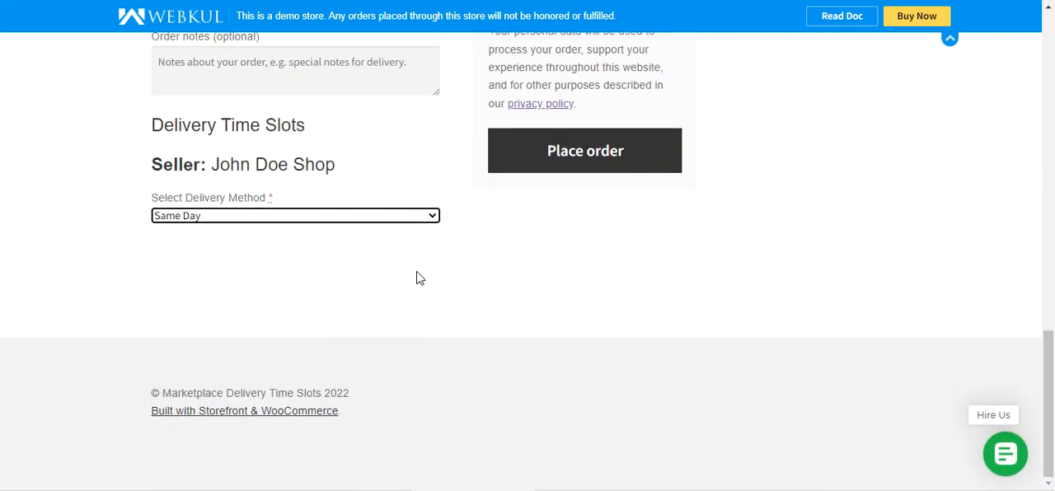
{"action": "scroll", "coordinate": [416, 278], "scroll_direction": "up", "scroll_amount": 17}
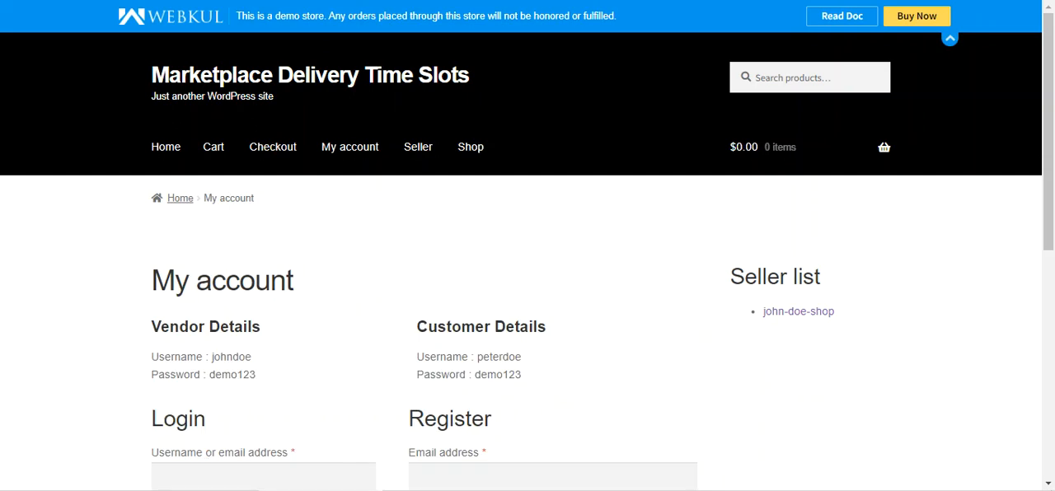
Log in to the marketplace with the vendor's prefilled credentials.
{"action": "scroll", "coordinate": [412, 249], "scroll_direction": "down", "scroll_amount": 2}
{"action": "scroll", "coordinate": [411, 257], "scroll_direction": "down", "scroll_amount": 2}
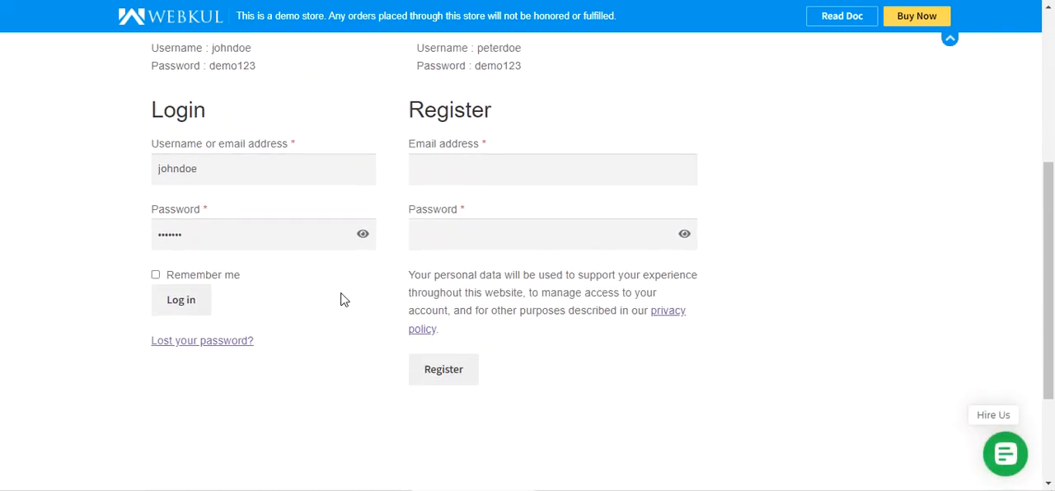
{"action": "left_click", "coordinate": [193, 301]}
Open the delivery time slots configuration from the seller profile page.
{"action": "scroll", "coordinate": [258, 337], "scroll_direction": "down", "scroll_amount": 2}
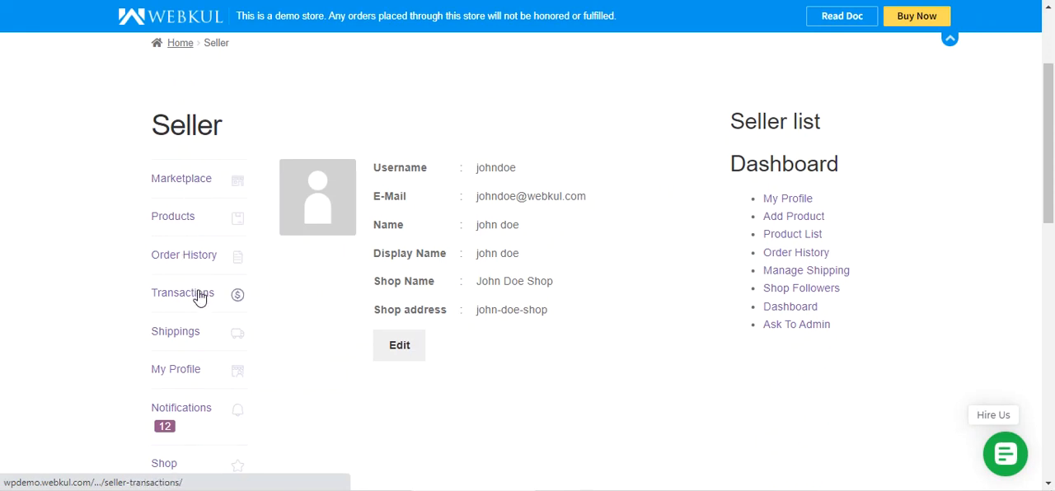
{"action": "scroll", "coordinate": [200, 297], "scroll_direction": "down", "scroll_amount": 1}
{"action": "scroll", "coordinate": [227, 294], "scroll_direction": "down", "scroll_amount": 2}
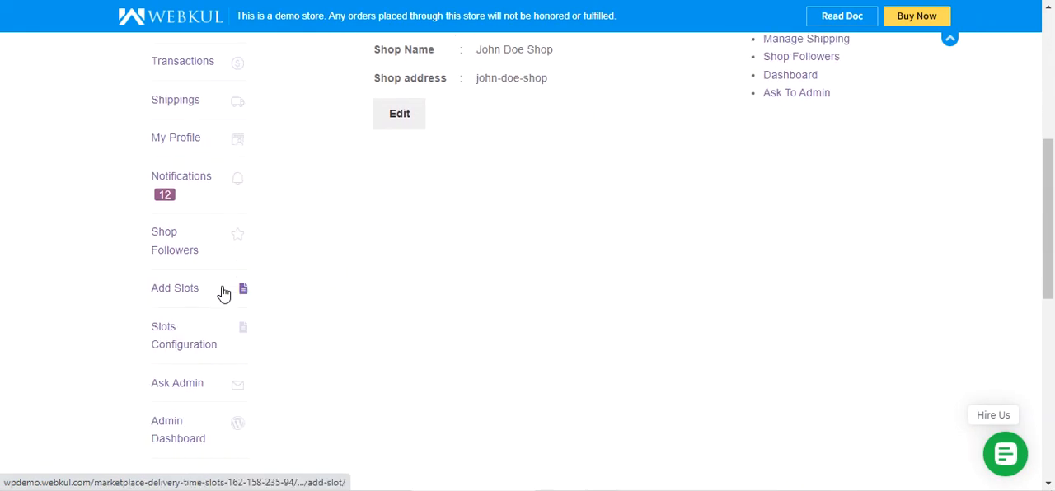
{"action": "scroll", "coordinate": [223, 293], "scroll_direction": "down", "scroll_amount": 2}
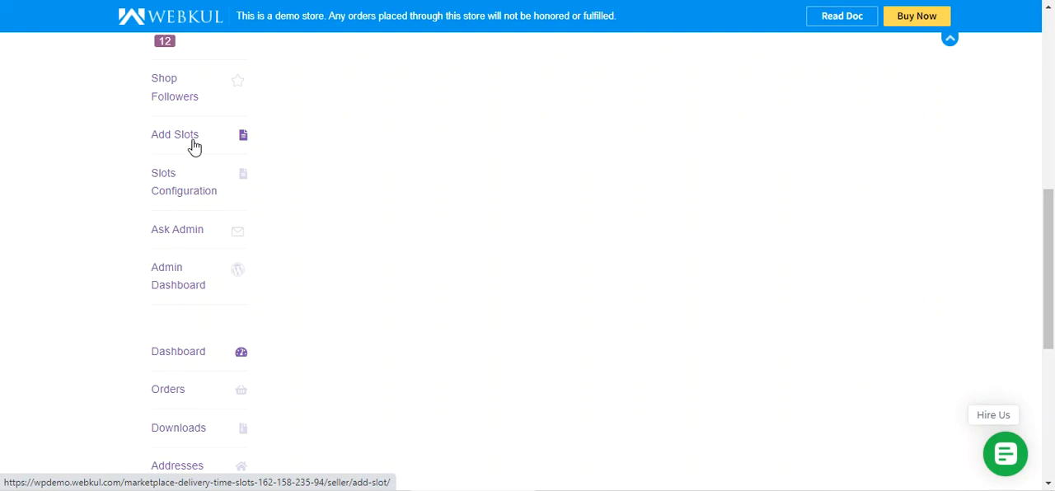
{"action": "left_click", "coordinate": [176, 189]}
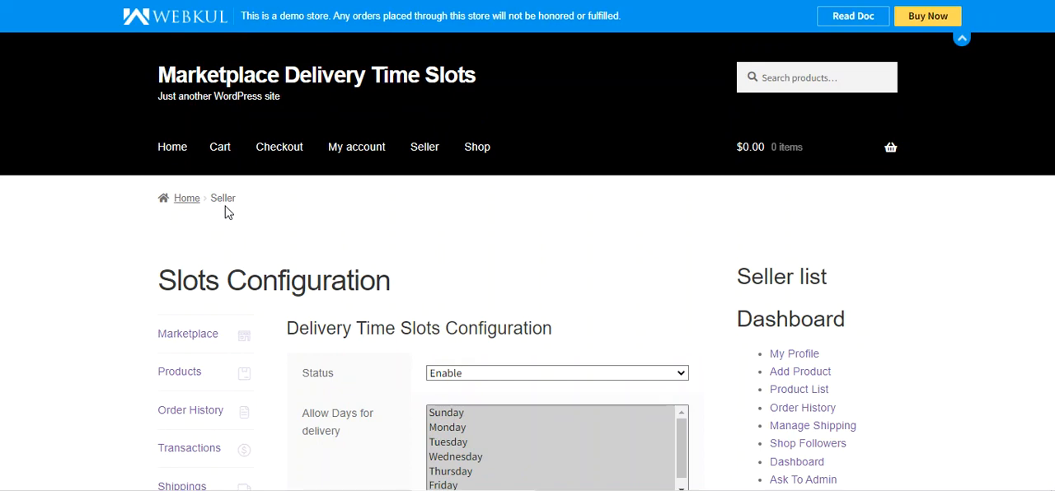
Examine the Status options and the days allowed for delivery in the slots configuration.
{"action": "scroll", "coordinate": [283, 229], "scroll_direction": "down", "scroll_amount": 4}
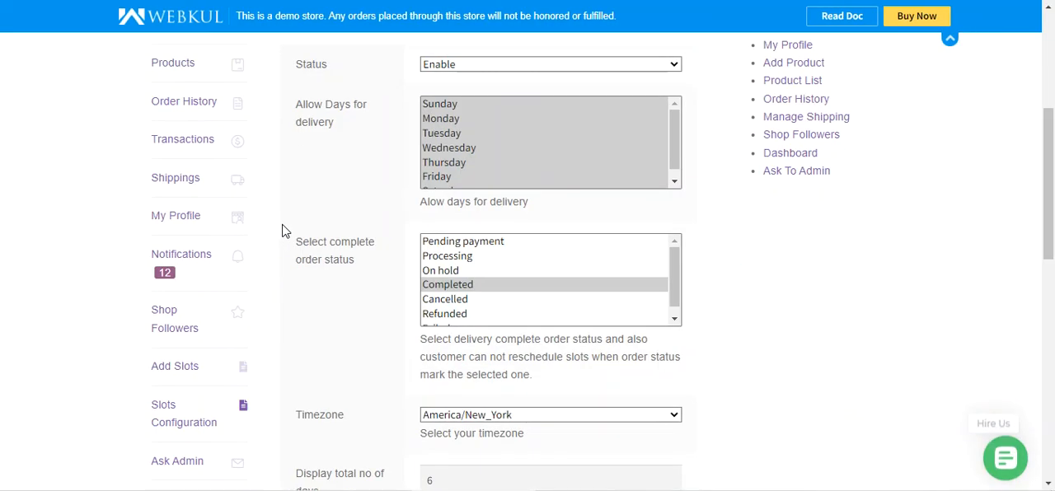
{"action": "scroll", "coordinate": [311, 217], "scroll_direction": "up", "scroll_amount": 2}
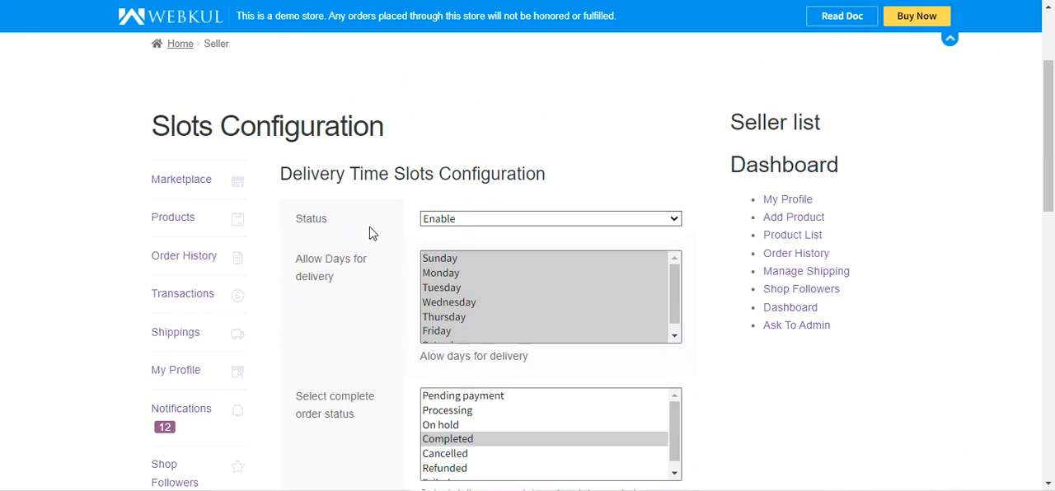
{"action": "left_click", "coordinate": [451, 222]}
{"action": "left_click", "coordinate": [454, 232]}
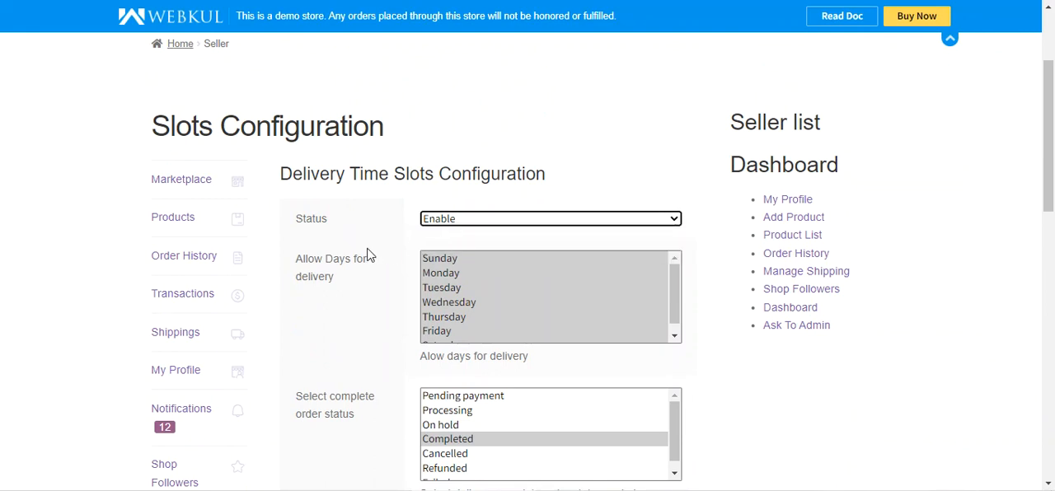
{"action": "scroll", "coordinate": [363, 243], "scroll_direction": "down", "scroll_amount": 1}
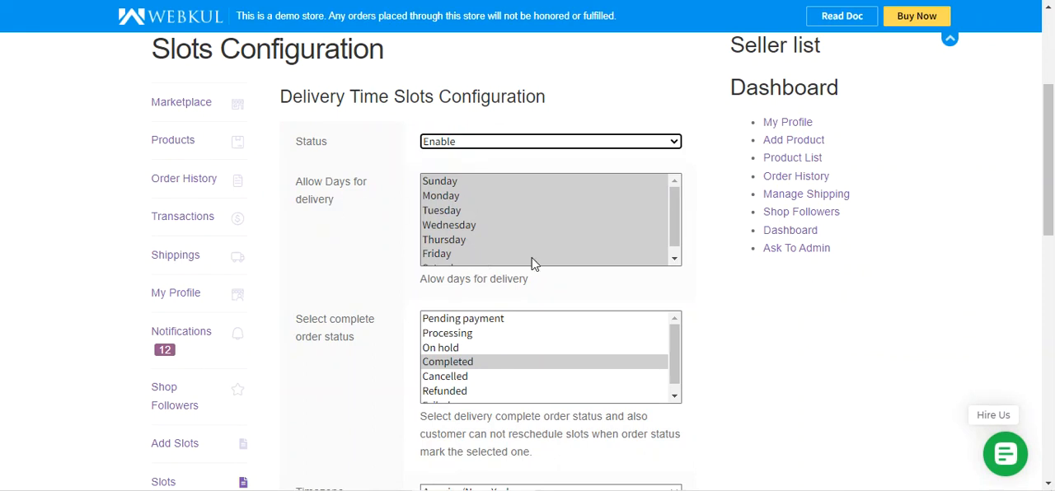
{"action": "mouse_move", "coordinate": [675, 208]}
{"action": "left_mouse_down"}
{"action": "mouse_move", "coordinate": [676, 227]}
{"action": "mouse_move", "coordinate": [669, 197]}
{"action": "left_mouse_up"}
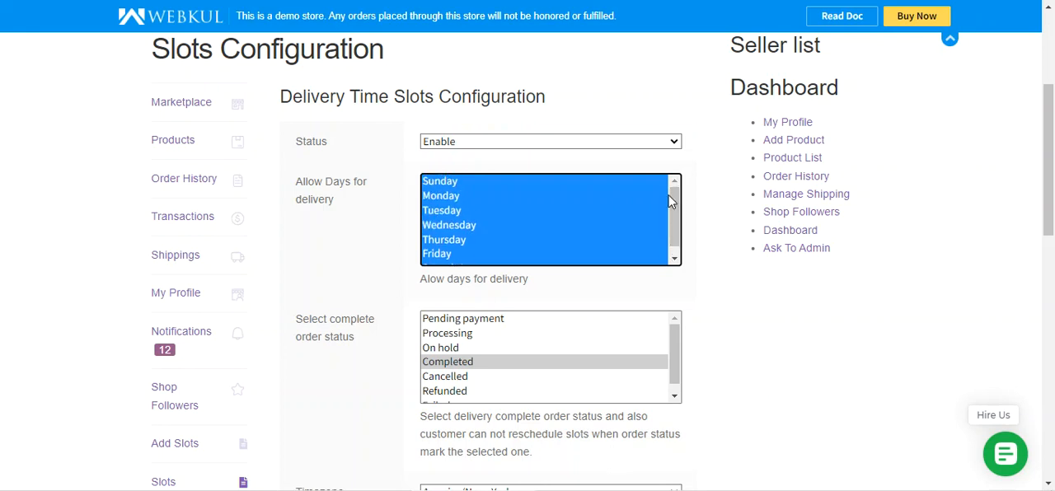
Examine the order status setting that marks a delivery as complete and blocks rescheduling.
{"action": "scroll", "coordinate": [410, 305], "scroll_direction": "down", "scroll_amount": 2}
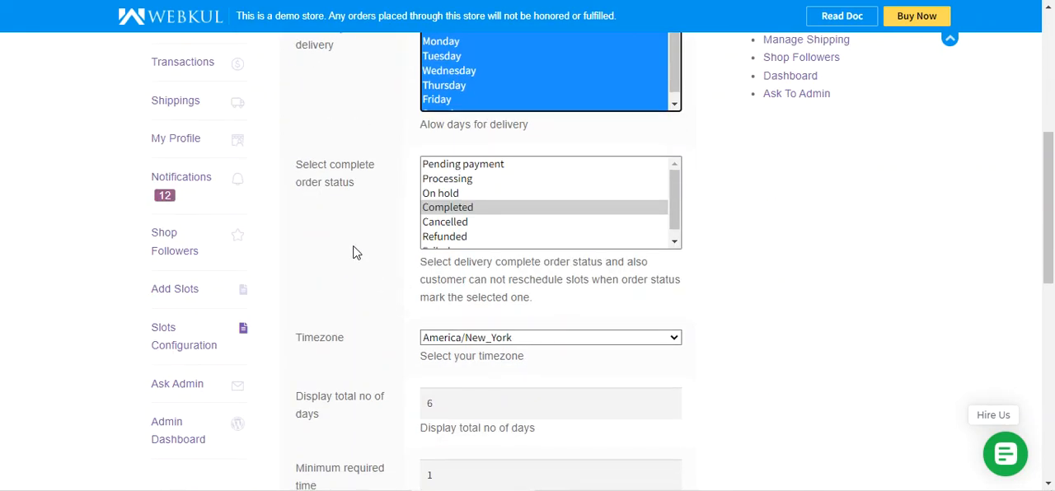
{"action": "left_click_drag", "start_coordinate": [297, 171], "coordinate": [365, 184]}
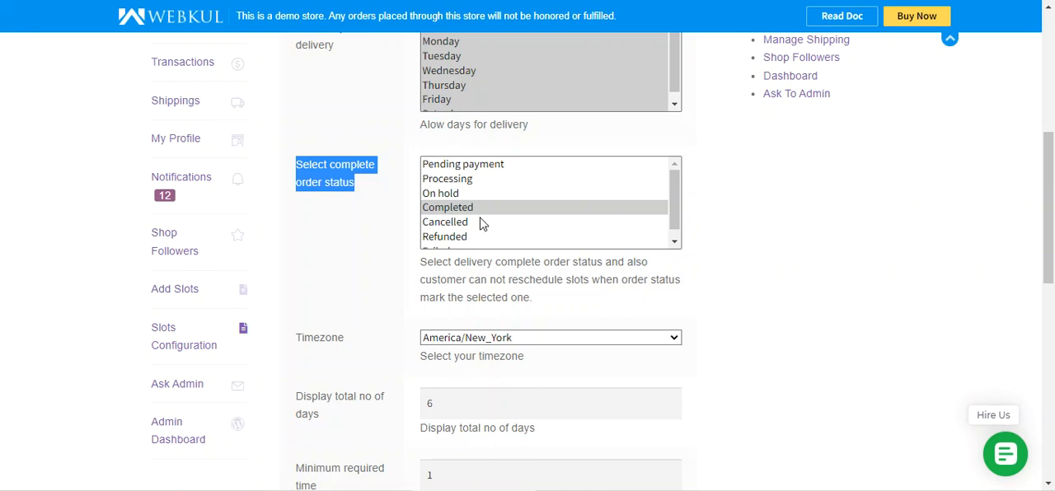
{"action": "left_click", "coordinate": [330, 273]}
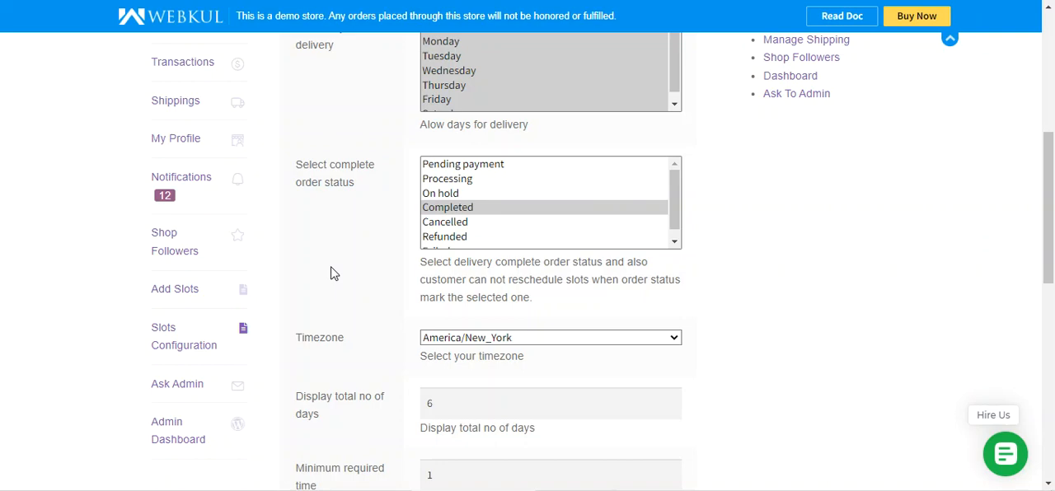
Check the Timezone choices and the setting for the total number of days to display.
{"action": "scroll", "coordinate": [331, 264], "scroll_direction": "down", "scroll_amount": 2}
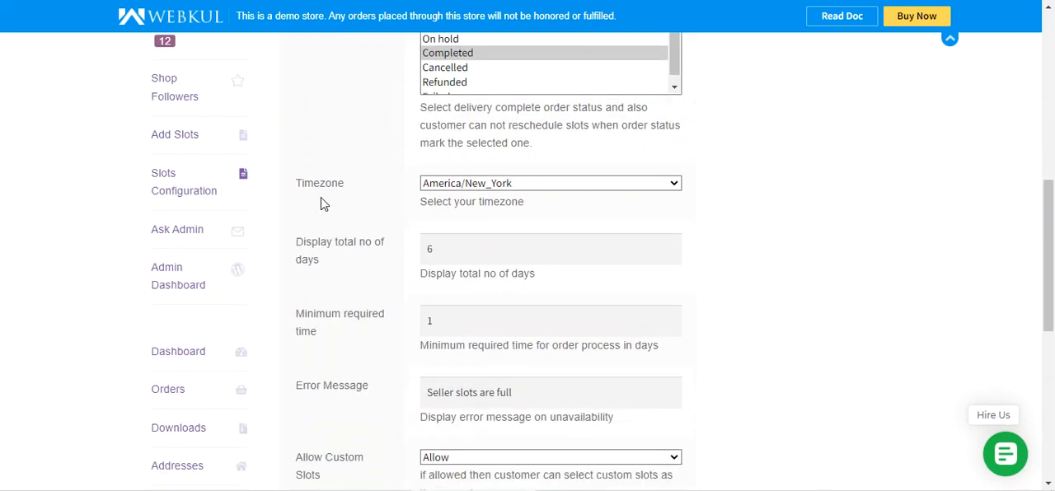
{"action": "left_click", "coordinate": [492, 184]}
{"action": "left_click", "coordinate": [354, 195]}
{"action": "scroll", "coordinate": [352, 196], "scroll_direction": "down", "scroll_amount": 2}
{"action": "scroll", "coordinate": [332, 204], "scroll_direction": "up", "scroll_amount": 1}
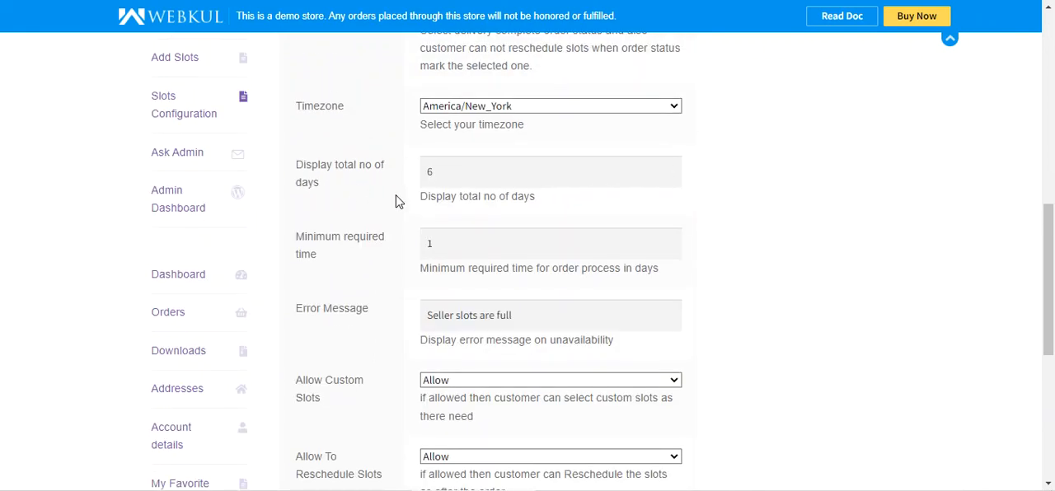
{"action": "left_click_drag", "start_coordinate": [423, 201], "coordinate": [537, 198]}
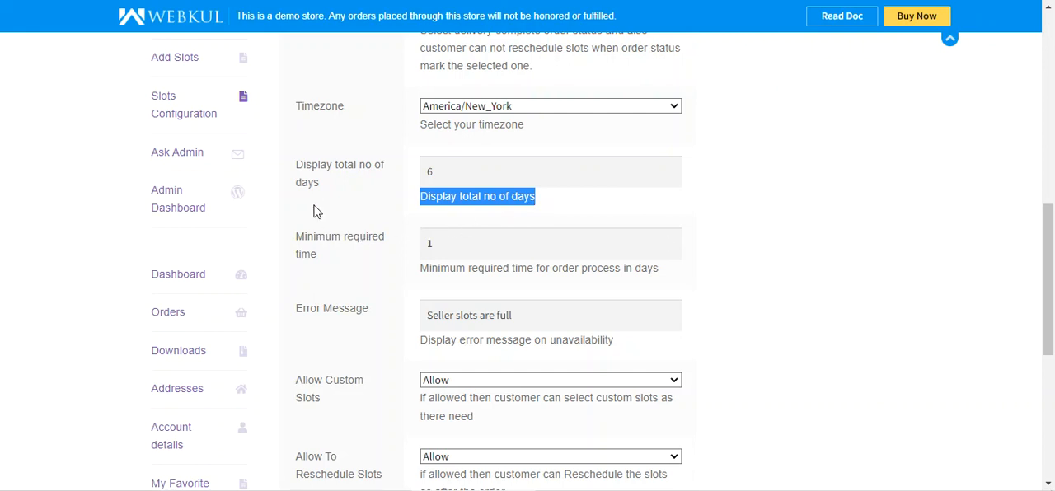
Check the minimum required order processing time and the error message for unavailable slots.
{"action": "scroll", "coordinate": [320, 210], "scroll_direction": "down", "scroll_amount": 1}
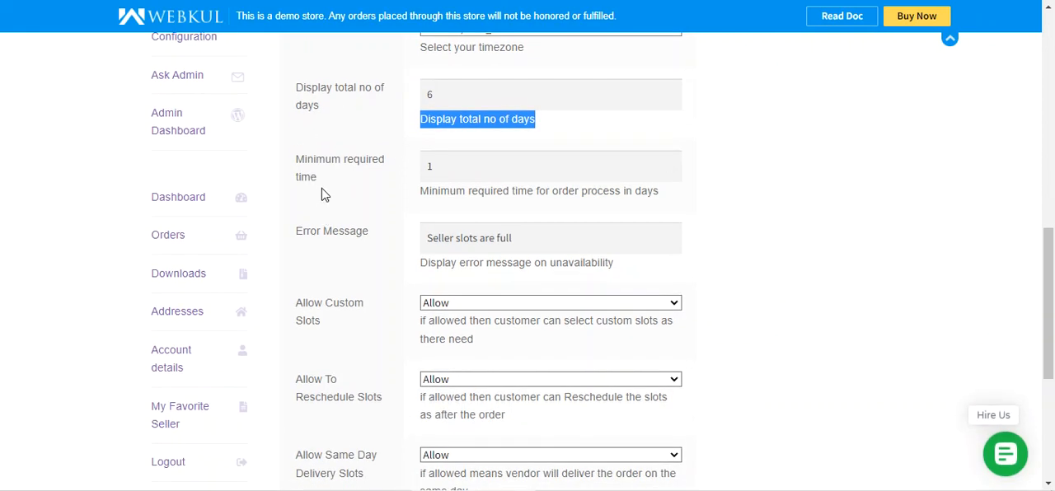
{"action": "left_click", "coordinate": [440, 165]}
{"action": "left_click_drag", "start_coordinate": [440, 165], "coordinate": [424, 166]}
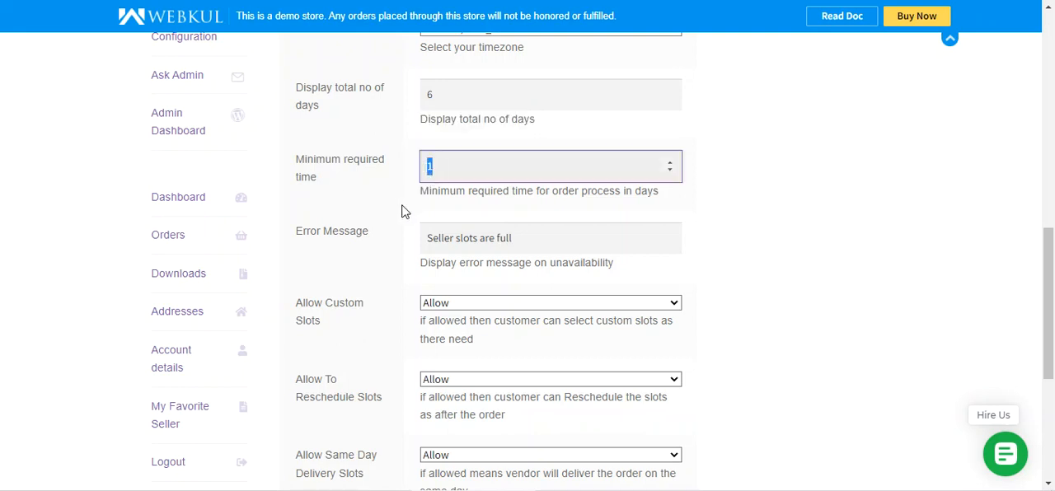
{"action": "scroll", "coordinate": [405, 212], "scroll_direction": "down", "scroll_amount": 2}
{"action": "scroll", "coordinate": [401, 211], "scroll_direction": "up", "scroll_amount": 1}
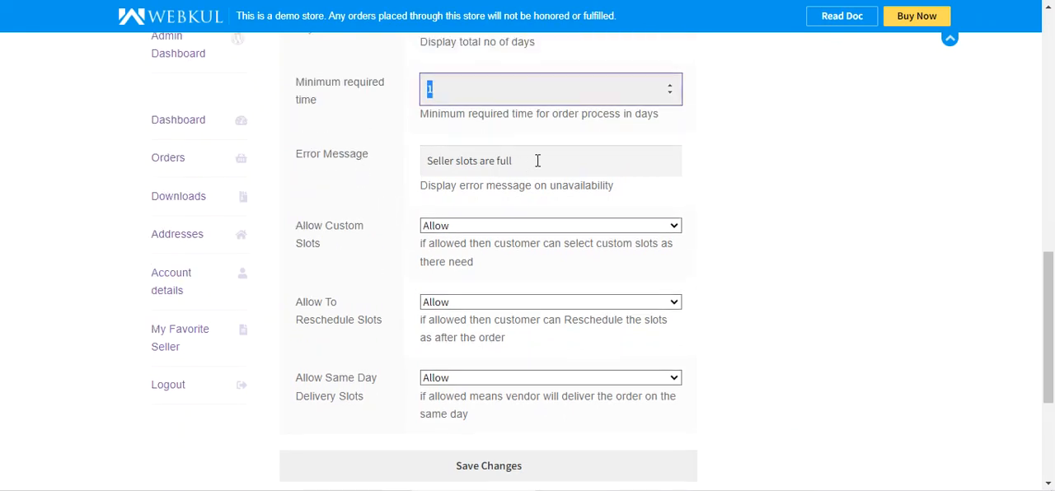
{"action": "left_click_drag", "start_coordinate": [536, 161], "coordinate": [428, 165]}
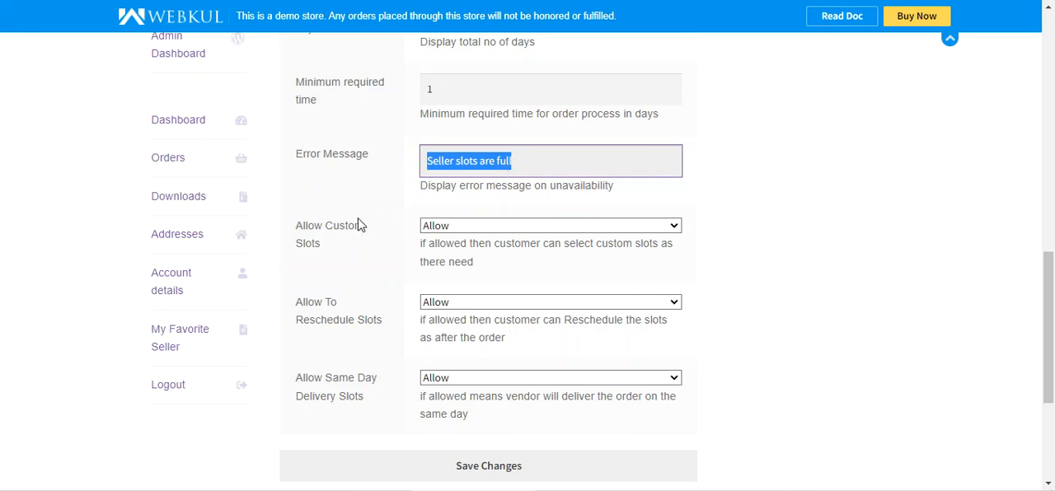
Examine the options for allowing customers to select custom slots and to reschedule slots after ordering.
{"action": "scroll", "coordinate": [351, 228], "scroll_direction": "down", "scroll_amount": 1}
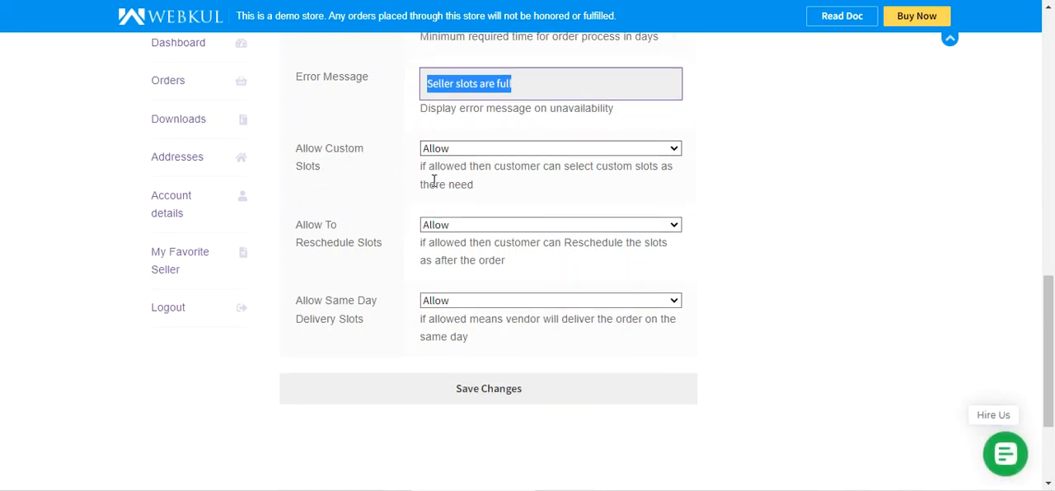
{"action": "left_click_drag", "start_coordinate": [427, 169], "coordinate": [486, 194]}
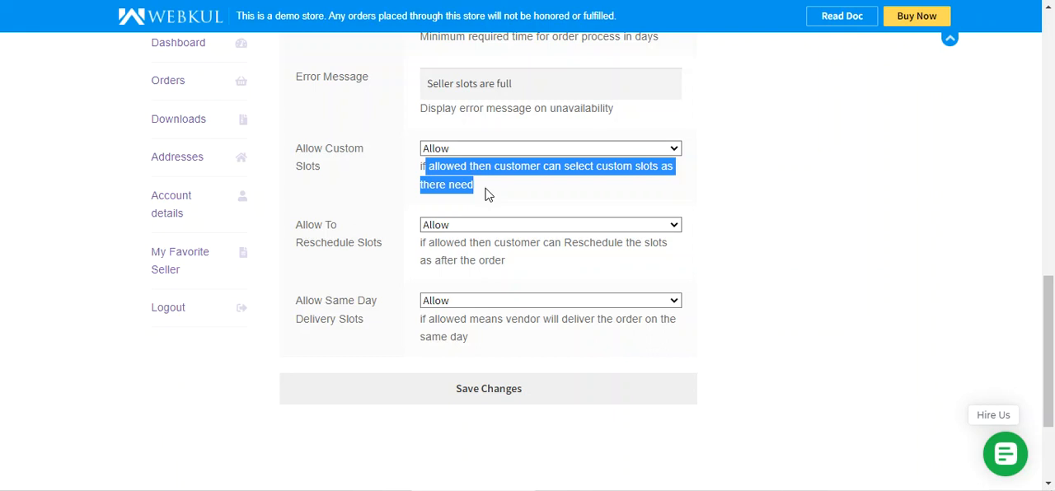
{"action": "left_click", "coordinate": [409, 161]}
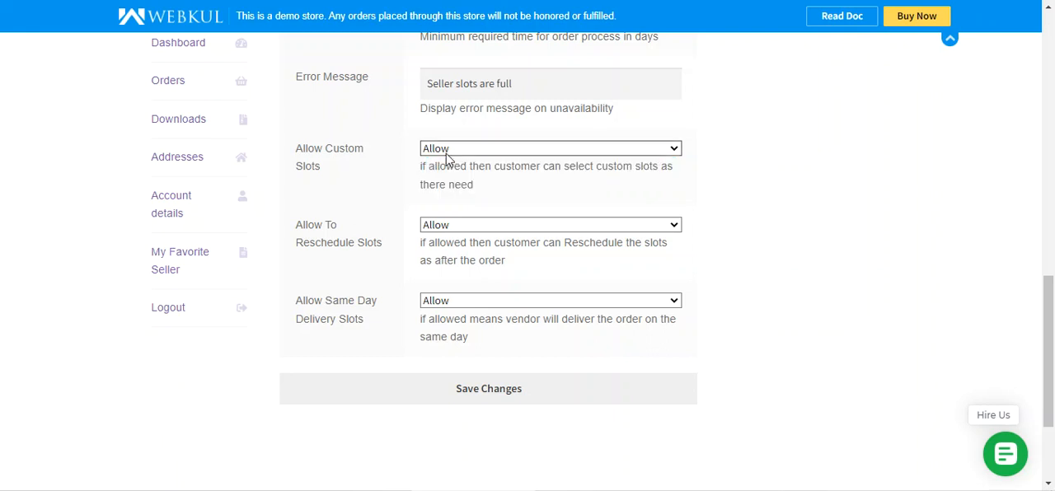
{"action": "left_click", "coordinate": [433, 156]}
{"action": "left_click", "coordinate": [432, 157]}
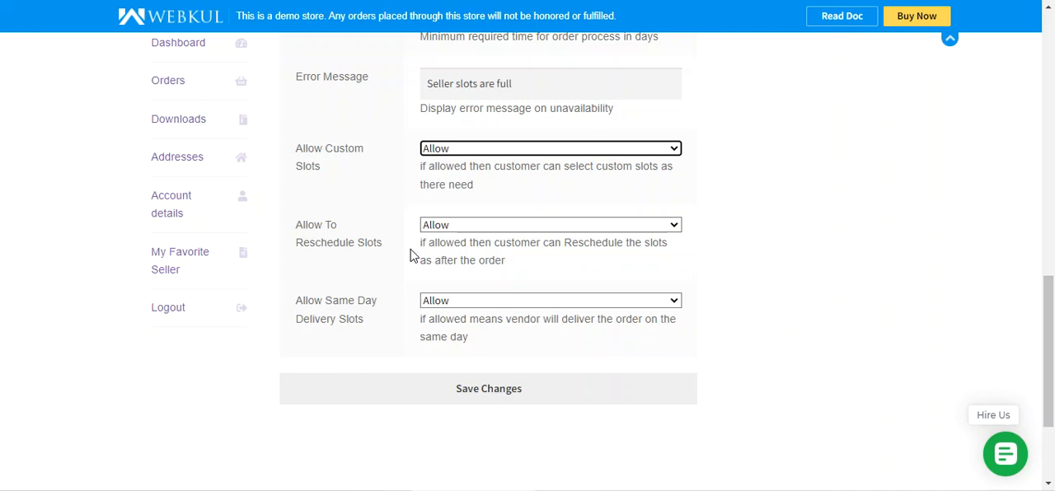
{"action": "left_click", "coordinate": [439, 225]}
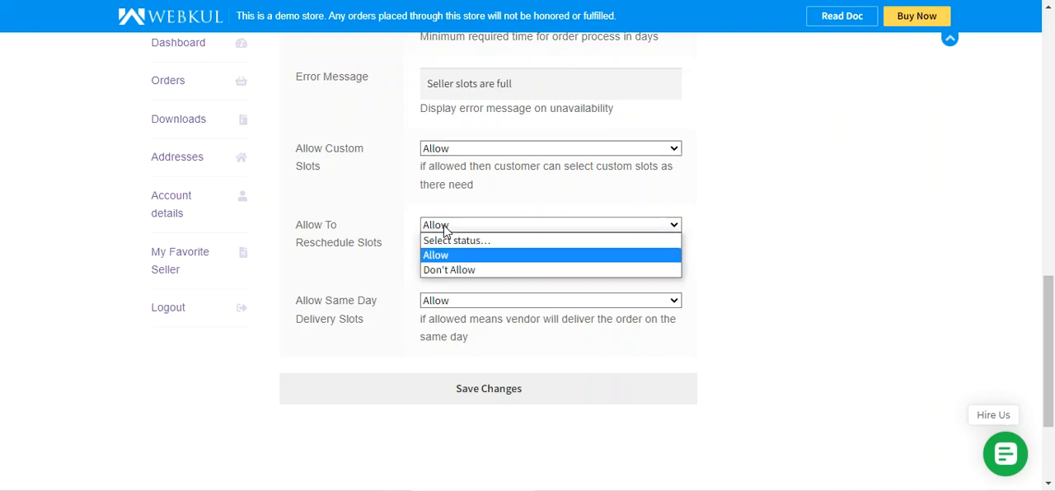
{"action": "left_click", "coordinate": [373, 230]}
Examine the Allow Same Day Delivery Slots setting, its description and its available options.
{"action": "scroll", "coordinate": [374, 230], "scroll_direction": "down", "scroll_amount": 1}
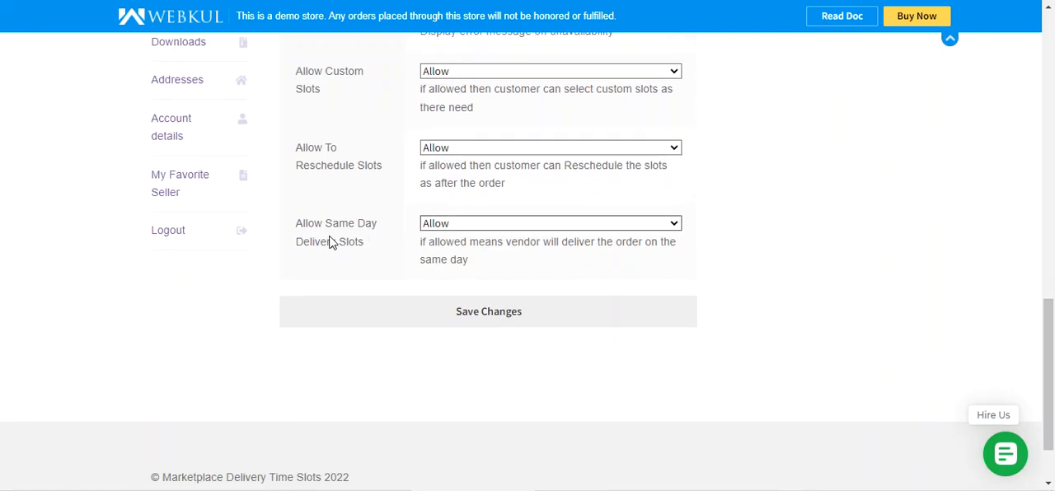
{"action": "left_click_drag", "start_coordinate": [306, 225], "coordinate": [373, 234]}
{"action": "left_click_drag", "start_coordinate": [303, 247], "coordinate": [370, 250]}
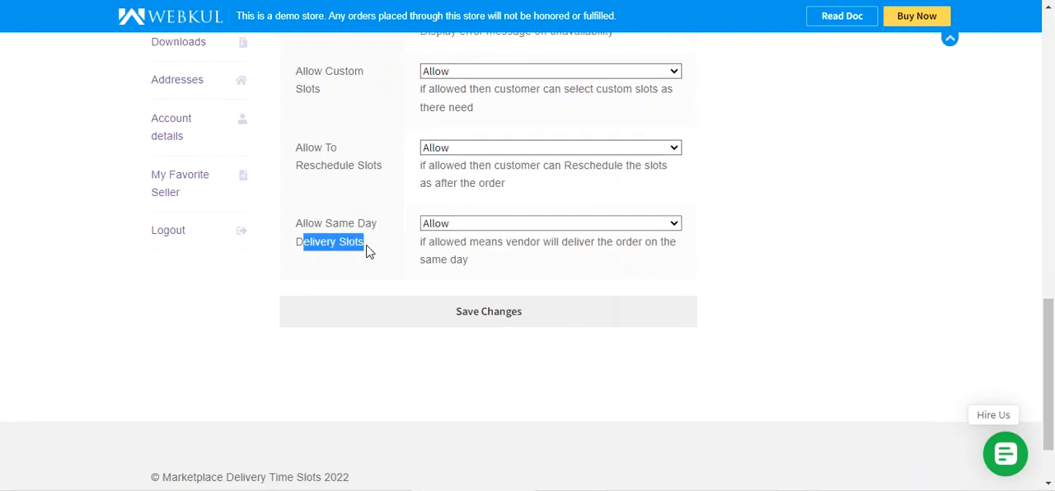
{"action": "left_click", "coordinate": [397, 258]}
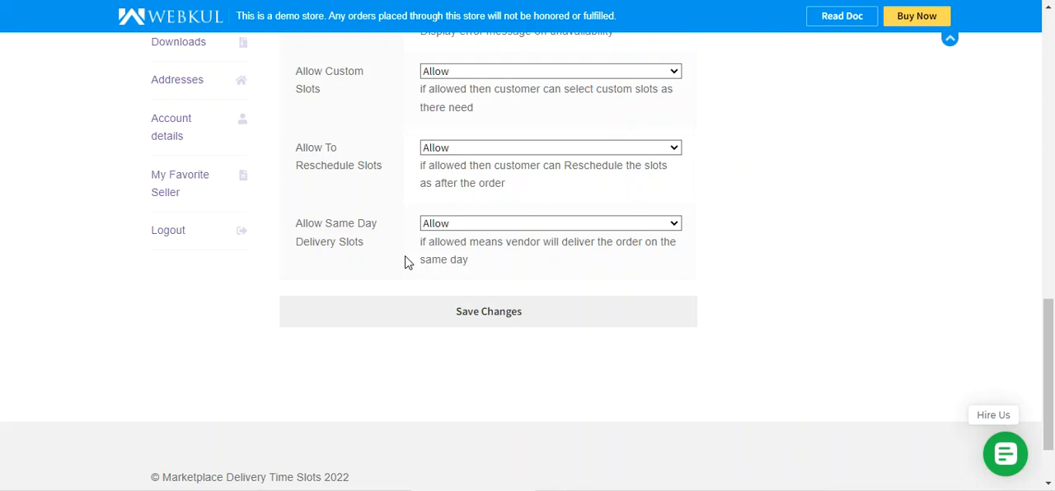
{"action": "left_click", "coordinate": [464, 231]}
{"action": "left_click", "coordinate": [464, 231]}
{"action": "left_click", "coordinate": [464, 230]}
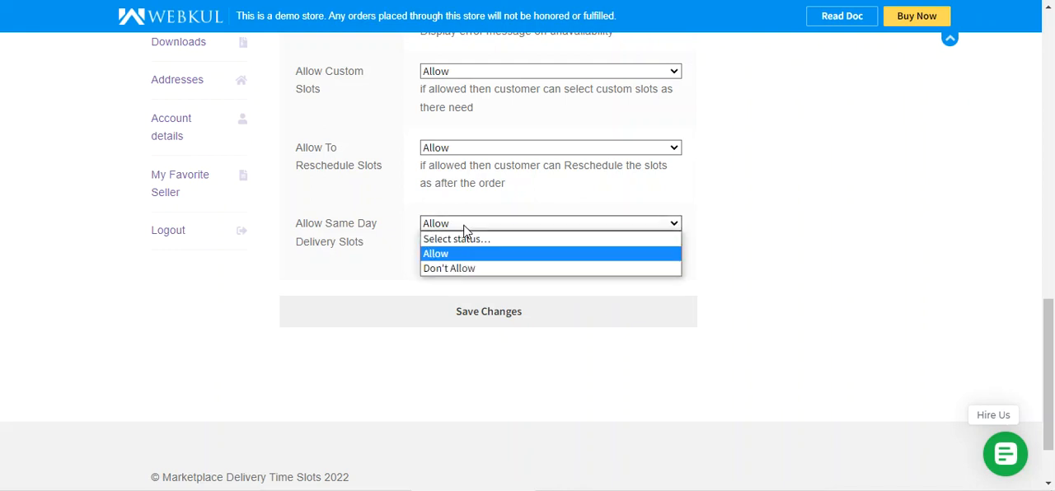
{"action": "left_click", "coordinate": [370, 278]}
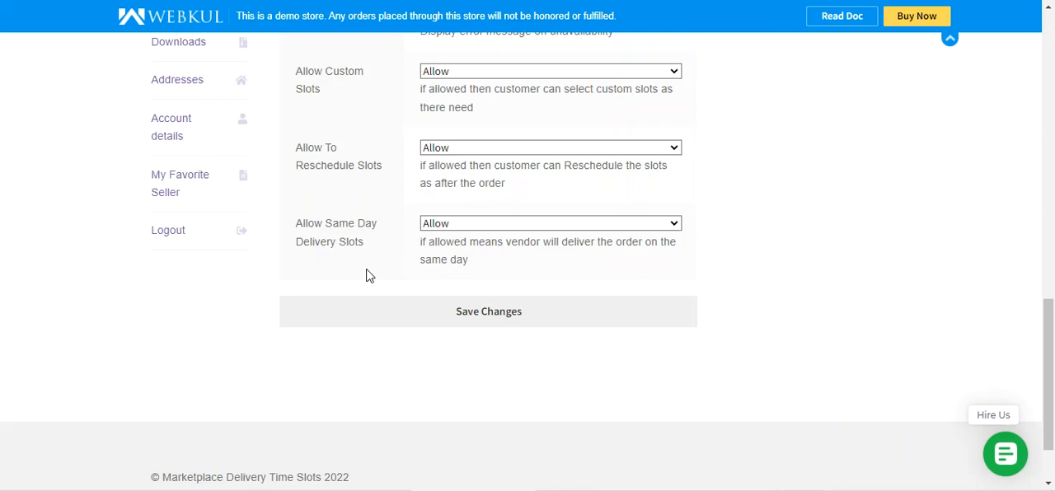
{"action": "scroll", "coordinate": [370, 276], "scroll_direction": "up", "scroll_amount": 8}
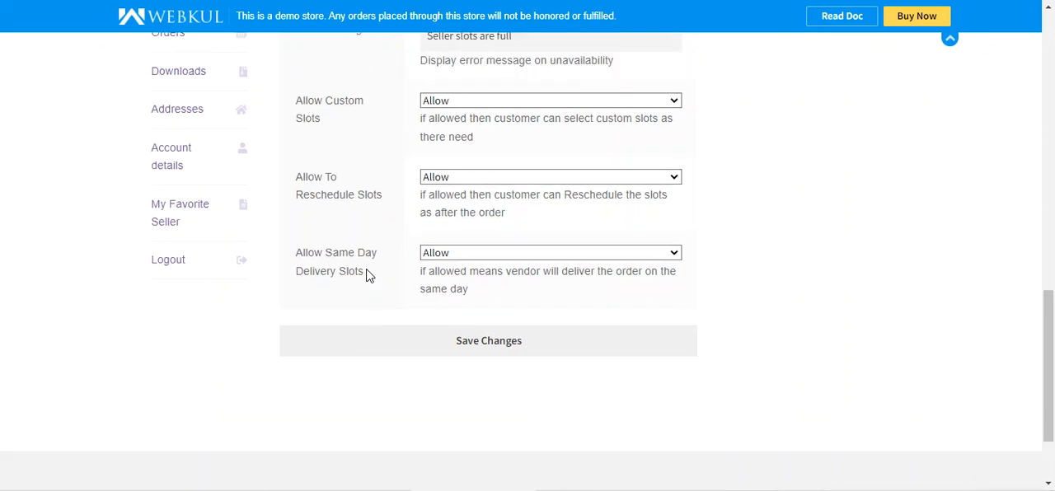
Open the seller's Add Slots page, look over the daily slots and dismiss the browser's password breach alert.
{"action": "scroll", "coordinate": [365, 276], "scroll_direction": "up", "scroll_amount": 1}
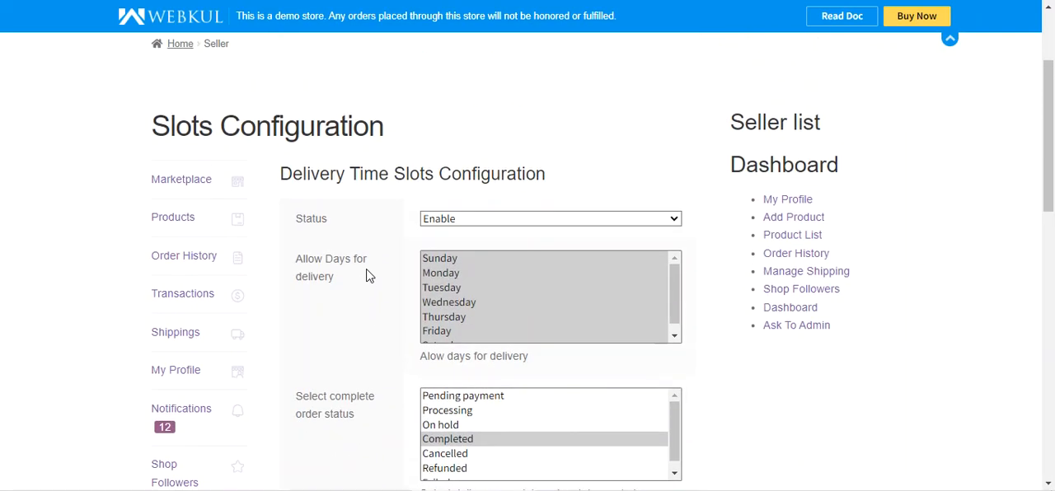
{"action": "scroll", "coordinate": [370, 274], "scroll_direction": "down", "scroll_amount": 15}
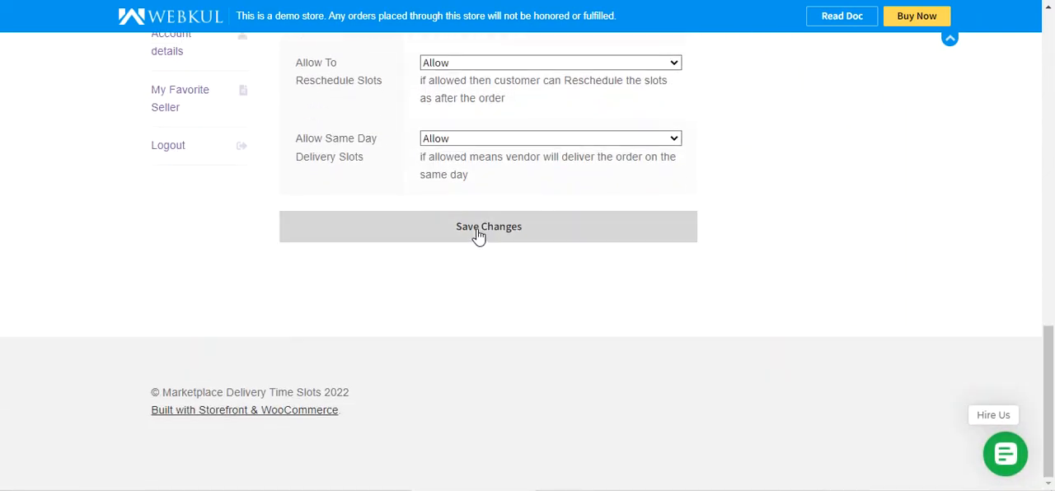
{"action": "scroll", "coordinate": [471, 238], "scroll_direction": "up", "scroll_amount": 7}
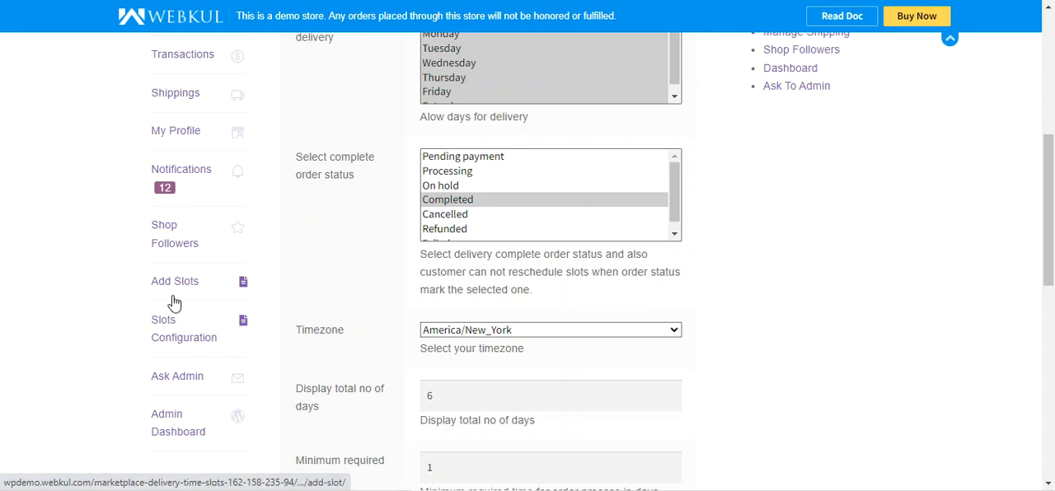
{"action": "left_click", "coordinate": [173, 287]}
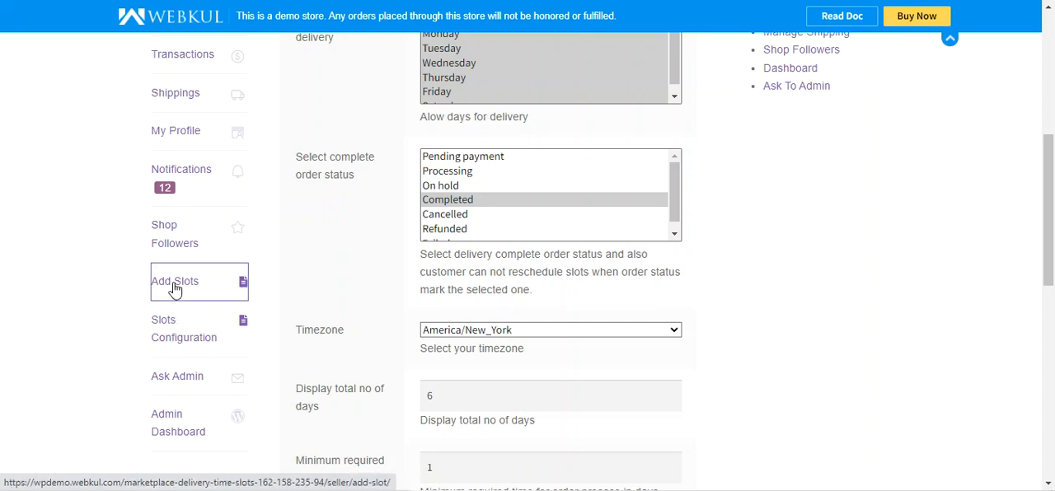
{"action": "scroll", "coordinate": [398, 312], "scroll_direction": "down", "scroll_amount": 3}
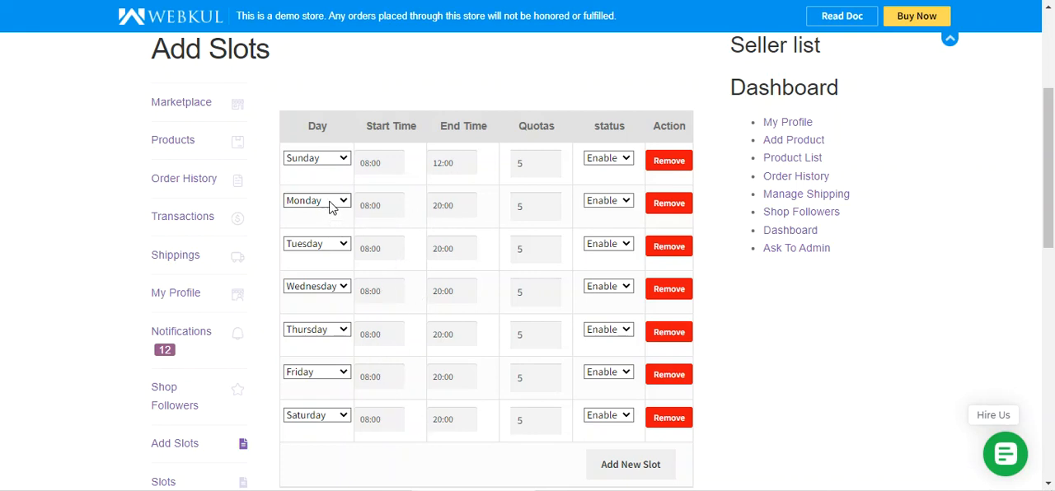
{"action": "scroll", "coordinate": [486, 390], "scroll_direction": "down", "scroll_amount": 1}
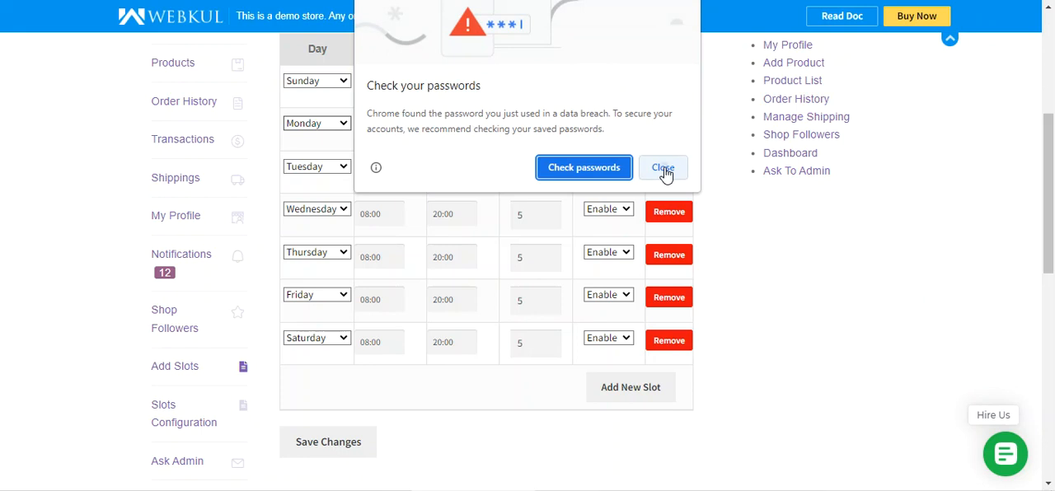
{"action": "left_click", "coordinate": [664, 167]}
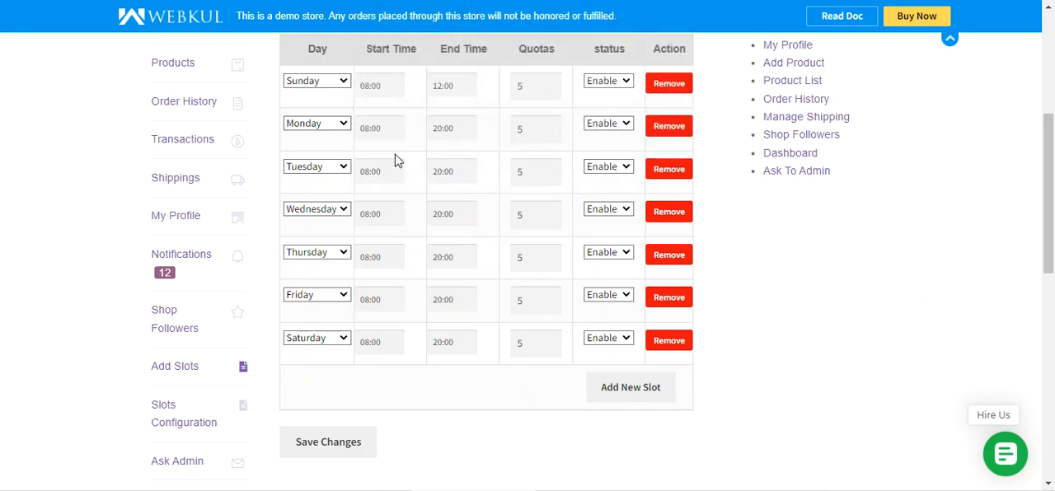
Add a new delivery slot for Monday with start time 08:00 and end time 12:00.
{"action": "left_click", "coordinate": [630, 397]}
{"action": "left_click", "coordinate": [342, 382]}
{"action": "left_click", "coordinate": [313, 293]}
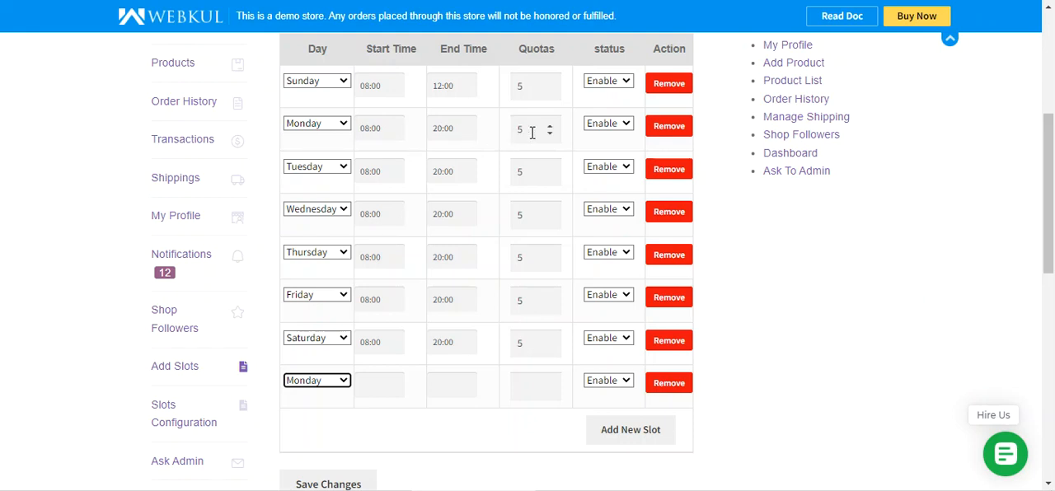
{"action": "left_click", "coordinate": [379, 386]}
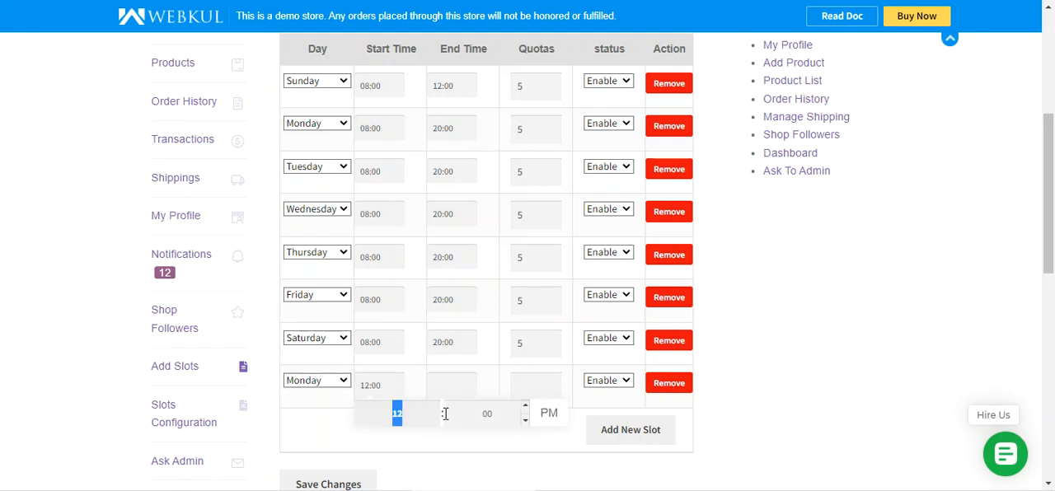
{"action": "key", "text": "Down"}
{"action": "left_click", "coordinate": [461, 385]}
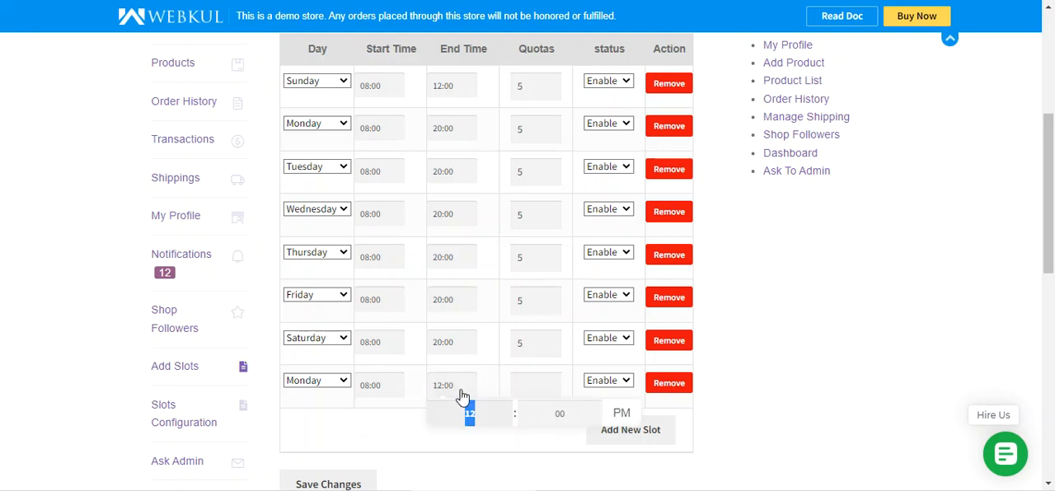
{"action": "left_click", "coordinate": [531, 450]}
Set the new Monday slot's quota to 10 and save the slots.
{"action": "left_click", "coordinate": [528, 384]}
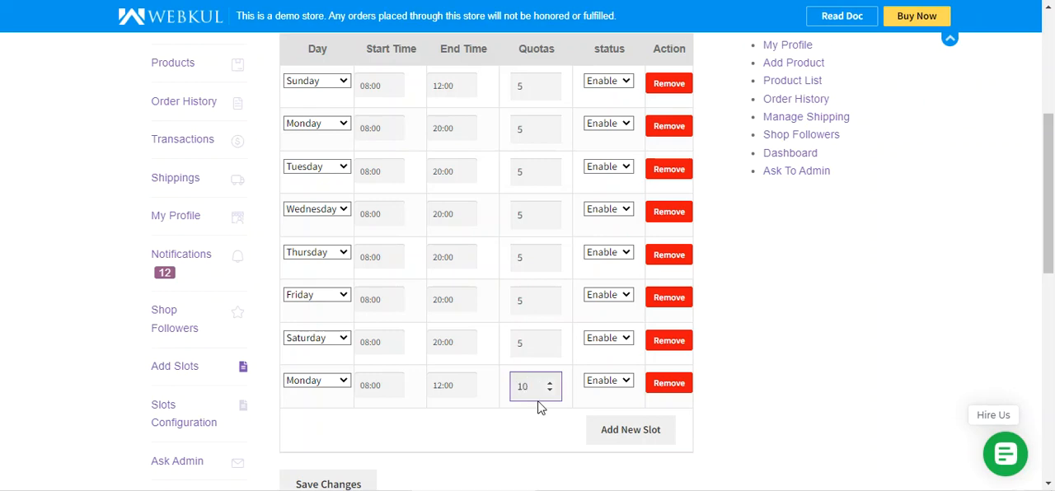
{"action": "scroll", "coordinate": [588, 363], "scroll_direction": "up", "scroll_amount": 3}
{"action": "scroll", "coordinate": [588, 360], "scroll_direction": "down", "scroll_amount": 4}
{"action": "left_click", "coordinate": [324, 421]}
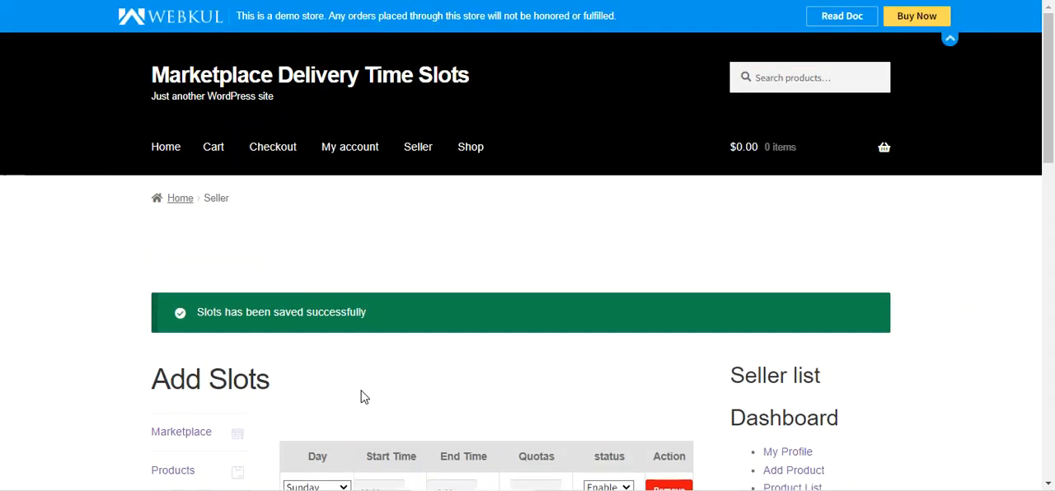
Review the saved slots and switch the Sunday slot's status to Disable without saving.
{"action": "scroll", "coordinate": [371, 391], "scroll_direction": "down", "scroll_amount": 5}
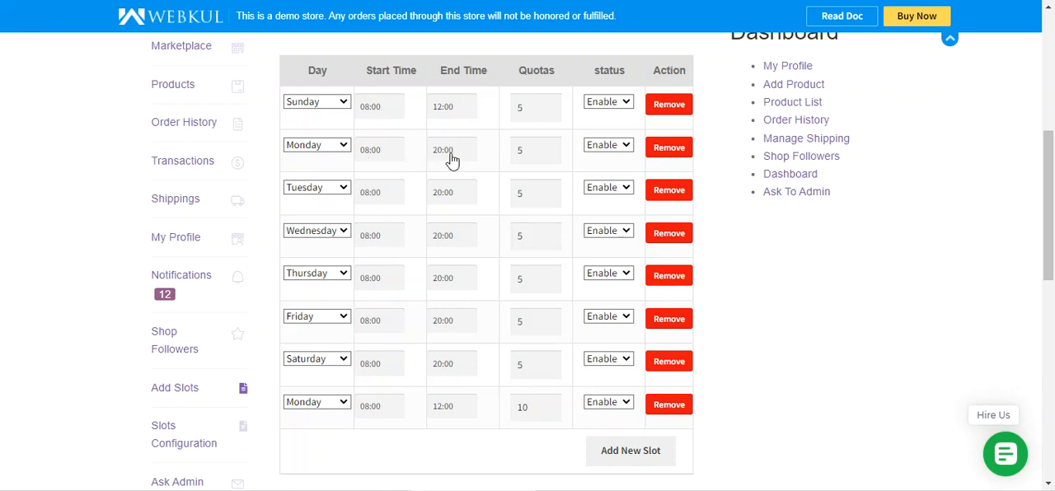
{"action": "scroll", "coordinate": [388, 379], "scroll_direction": "down", "scroll_amount": 1}
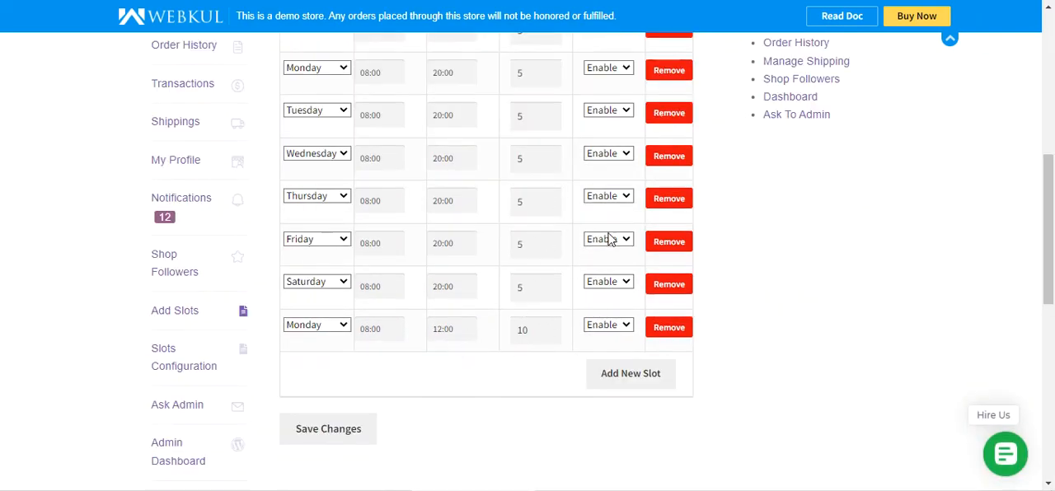
{"action": "scroll", "coordinate": [593, 247], "scroll_direction": "up", "scroll_amount": 1}
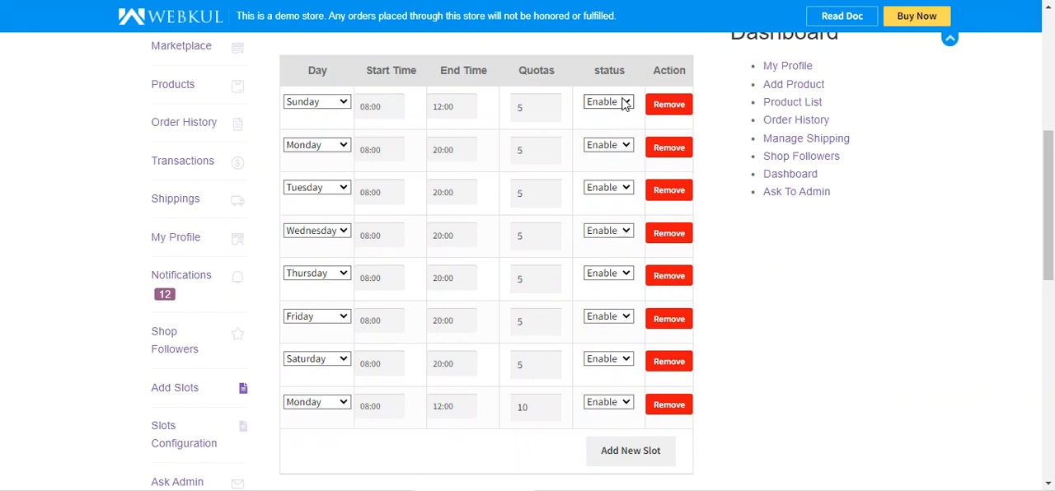
{"action": "left_click", "coordinate": [622, 105]}
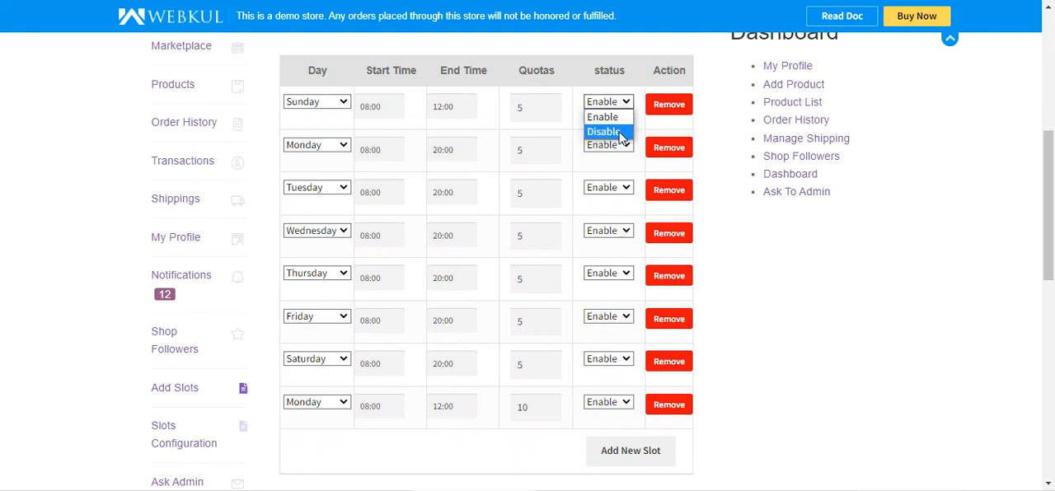
{"action": "left_click", "coordinate": [604, 132]}
{"action": "left_click_drag", "start_coordinate": [620, 70], "coordinate": [604, 73]}
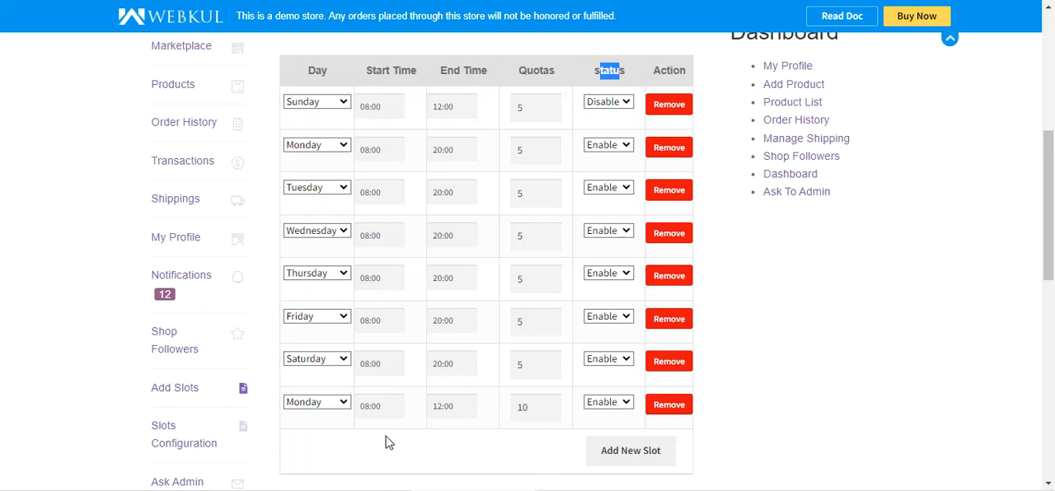
Revisit the seller's Slots Configuration page and go back to the Add Slots page.
{"action": "scroll", "coordinate": [207, 353], "scroll_direction": "up", "scroll_amount": 2}
{"action": "scroll", "coordinate": [215, 346], "scroll_direction": "down", "scroll_amount": 3}
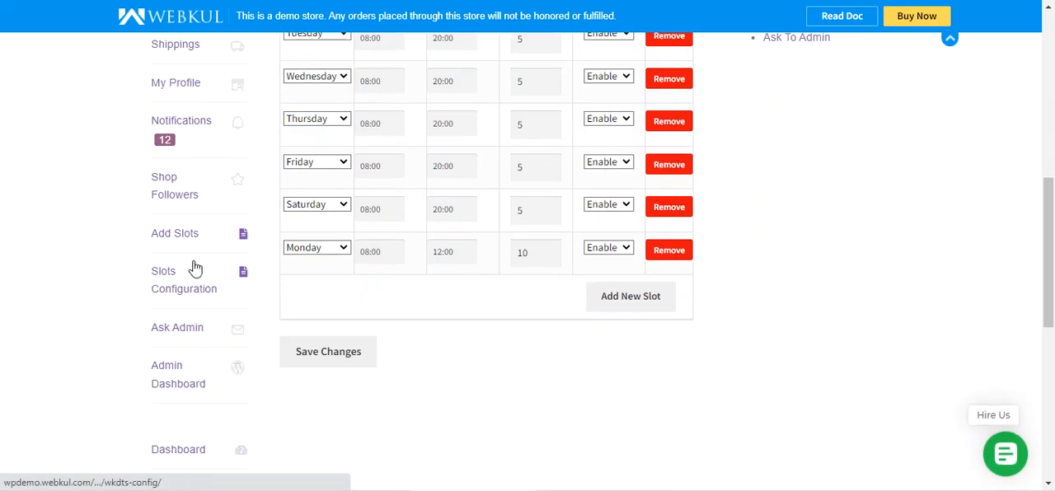
{"action": "left_click", "coordinate": [170, 289]}
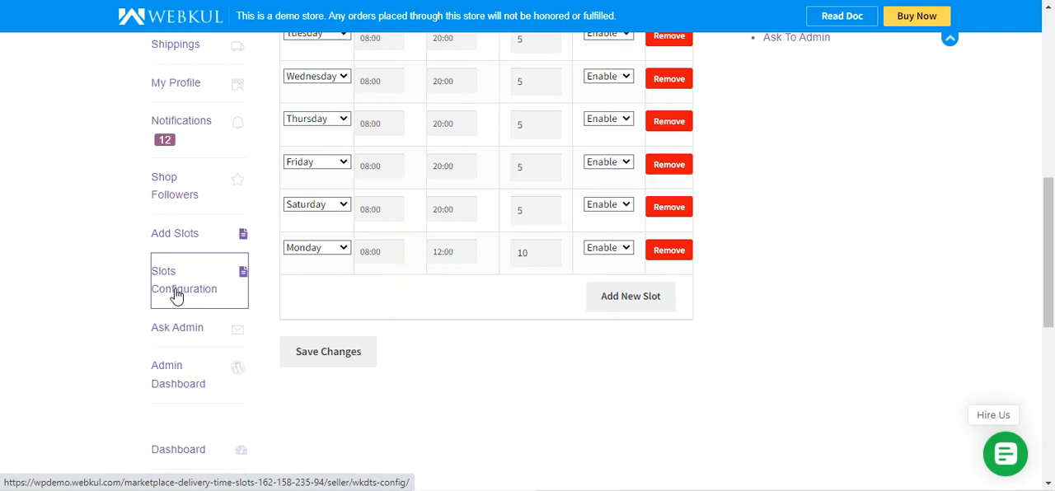
{"action": "scroll", "coordinate": [340, 346], "scroll_direction": "down", "scroll_amount": 3}
{"action": "scroll", "coordinate": [340, 346], "scroll_direction": "down", "scroll_amount": 3}
{"action": "scroll", "coordinate": [340, 346], "scroll_direction": "up", "scroll_amount": 3}
{"action": "scroll", "coordinate": [220, 274], "scroll_direction": "down", "scroll_amount": 2}
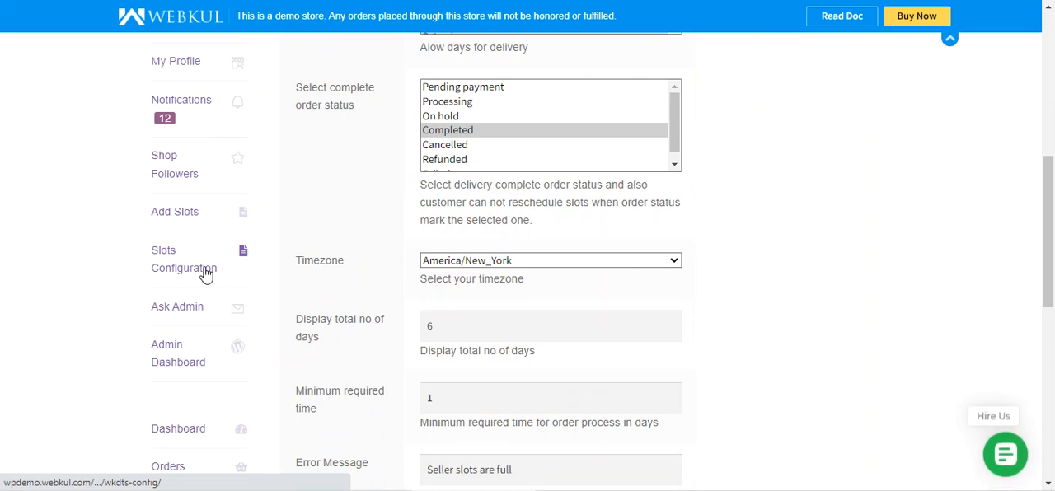
{"action": "left_click", "coordinate": [194, 221]}
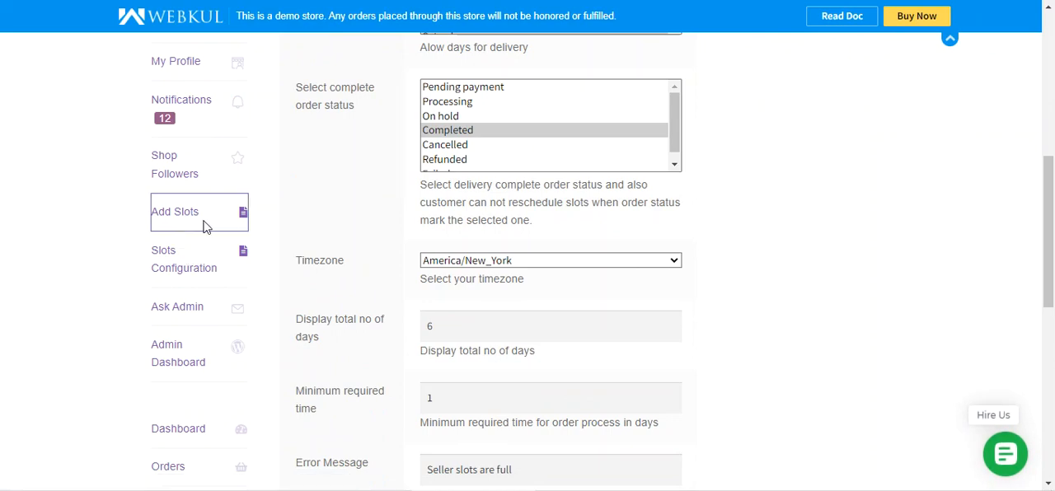
{"action": "scroll", "coordinate": [457, 311], "scroll_direction": "down", "scroll_amount": 5}
{"action": "scroll", "coordinate": [519, 320], "scroll_direction": "up", "scroll_amount": 3}
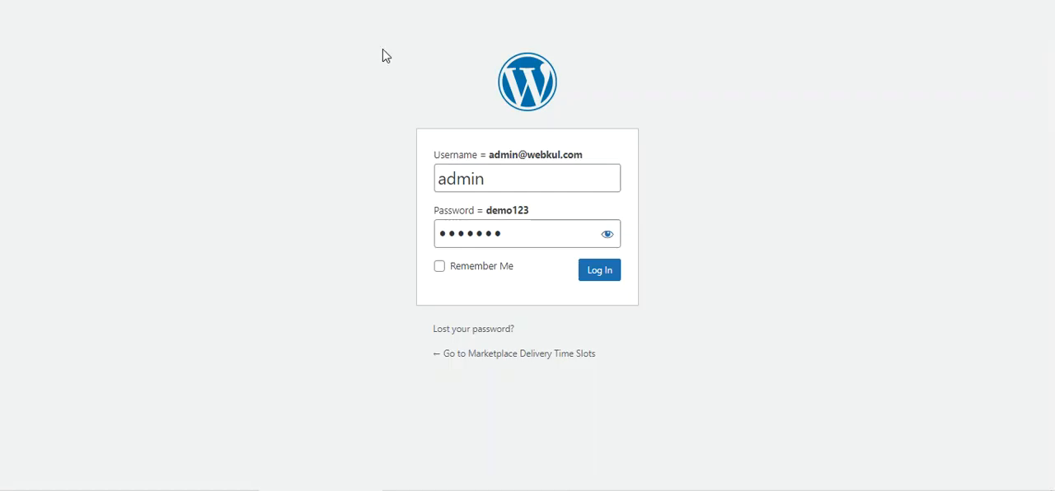
Log in to the WordPress admin with the prefilled credentials and open the MP Delivery Time Slots configuration, declining to save the password.
{"action": "left_click", "coordinate": [601, 273]}
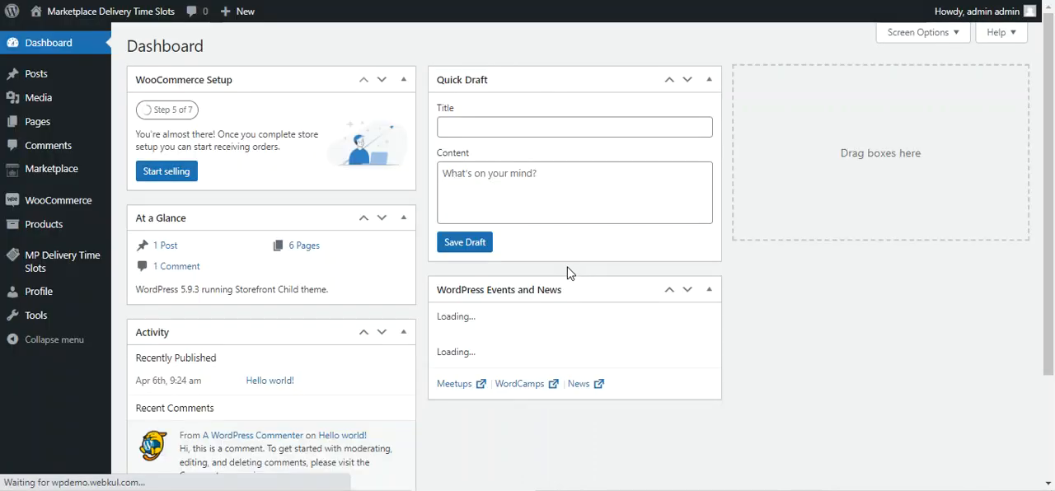
{"action": "mouse_move", "coordinate": [54, 274]}
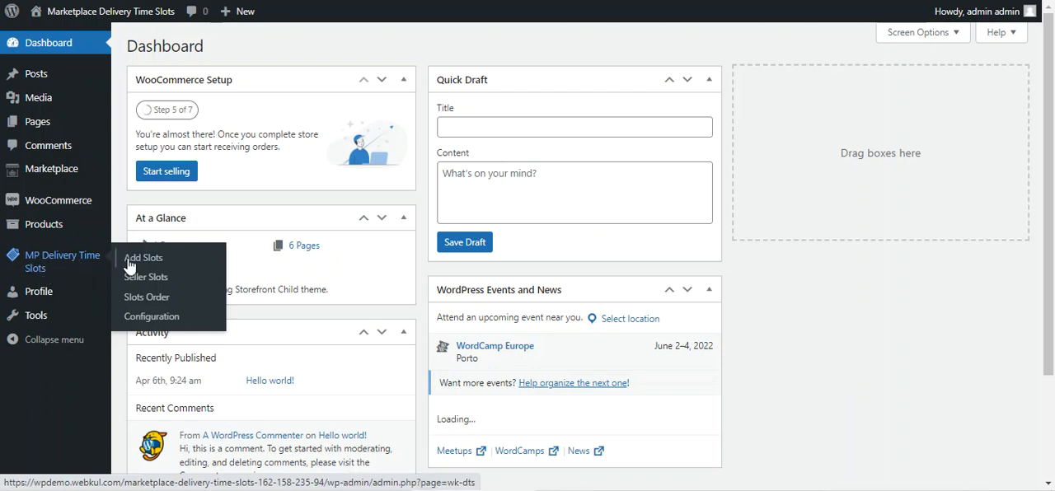
{"action": "left_click", "coordinate": [152, 318]}
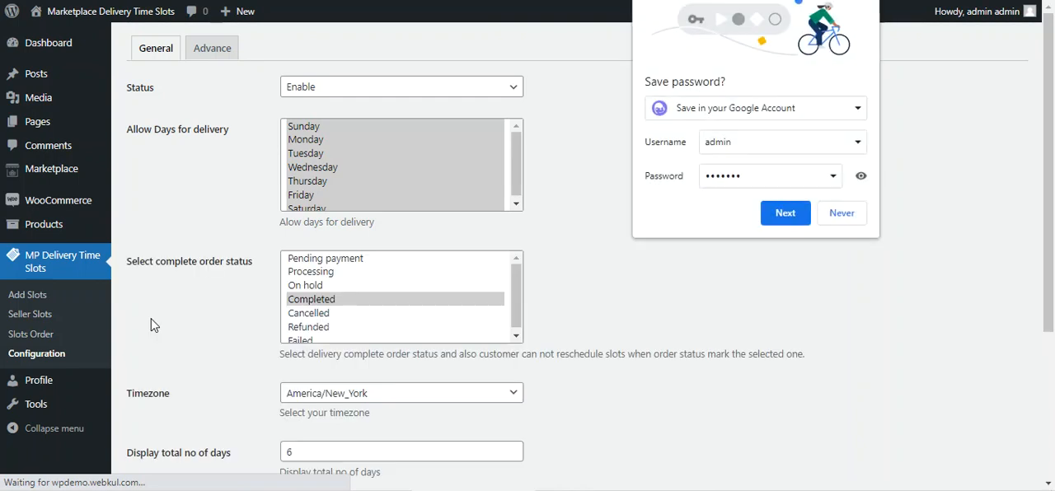
{"action": "left_click", "coordinate": [845, 215]}
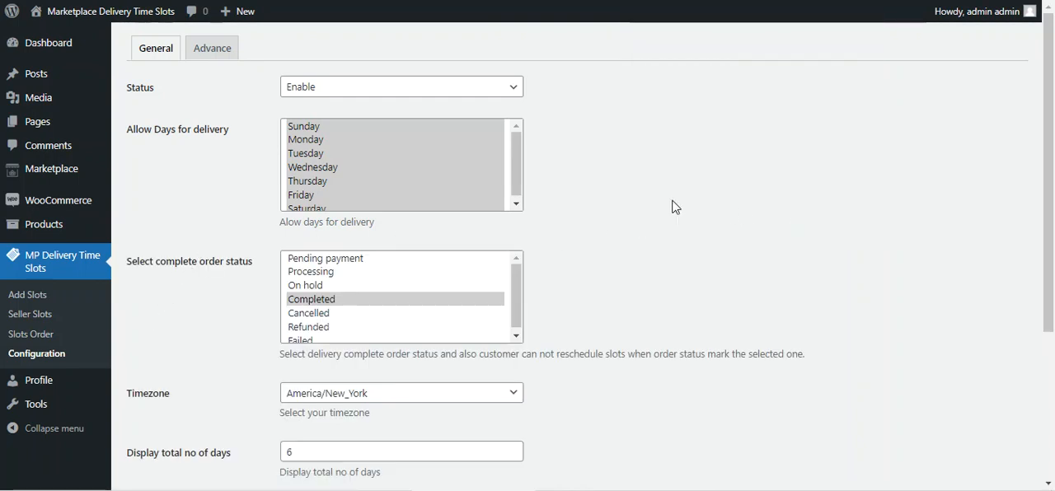
Examine the admin's advanced settings for custom slots, rescheduling slots and same day delivery slots.
{"action": "left_click", "coordinate": [222, 53]}
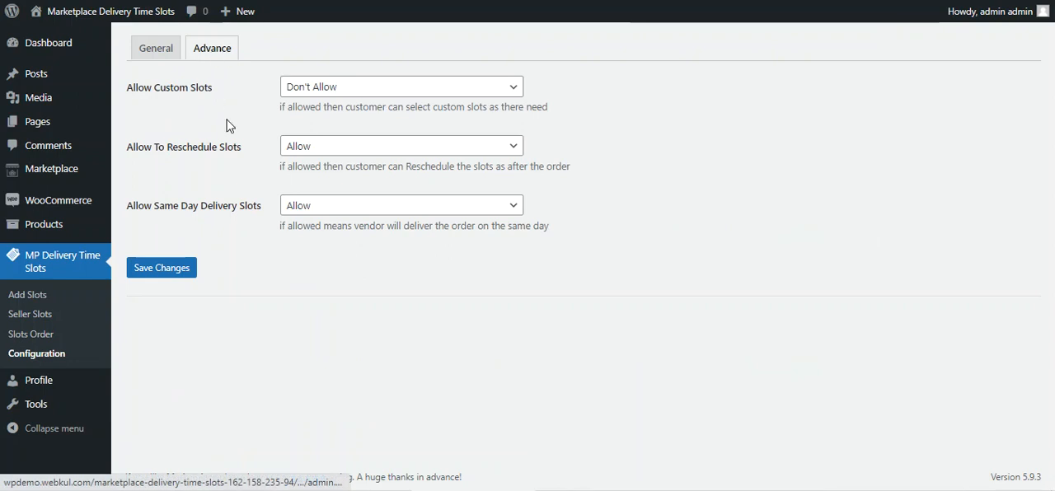
{"action": "left_click_drag", "start_coordinate": [132, 95], "coordinate": [207, 100]}
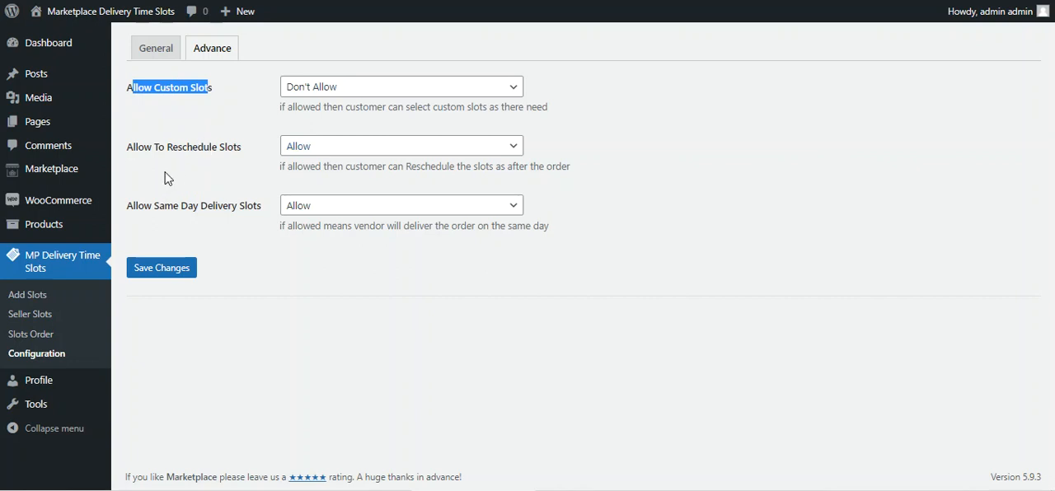
{"action": "left_click_drag", "start_coordinate": [137, 151], "coordinate": [234, 155]}
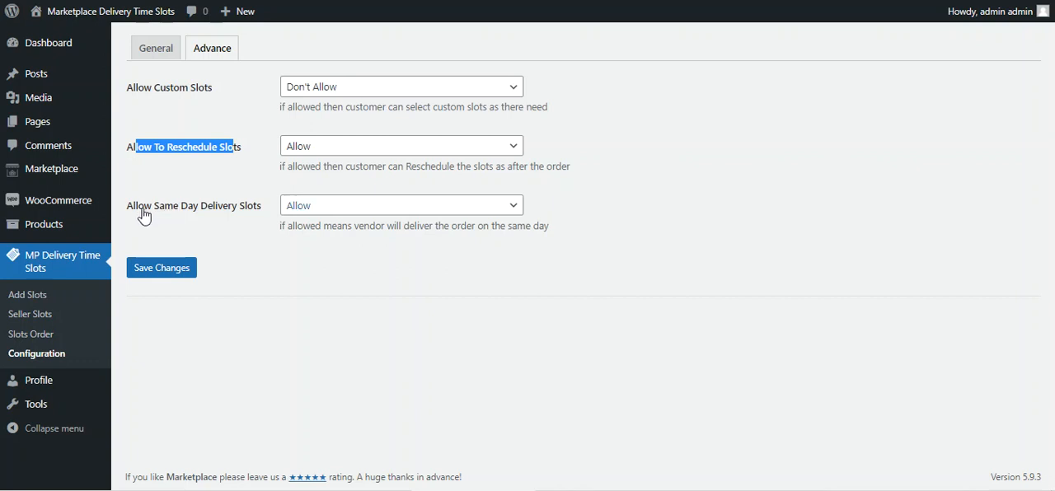
{"action": "left_click_drag", "start_coordinate": [142, 214], "coordinate": [257, 218]}
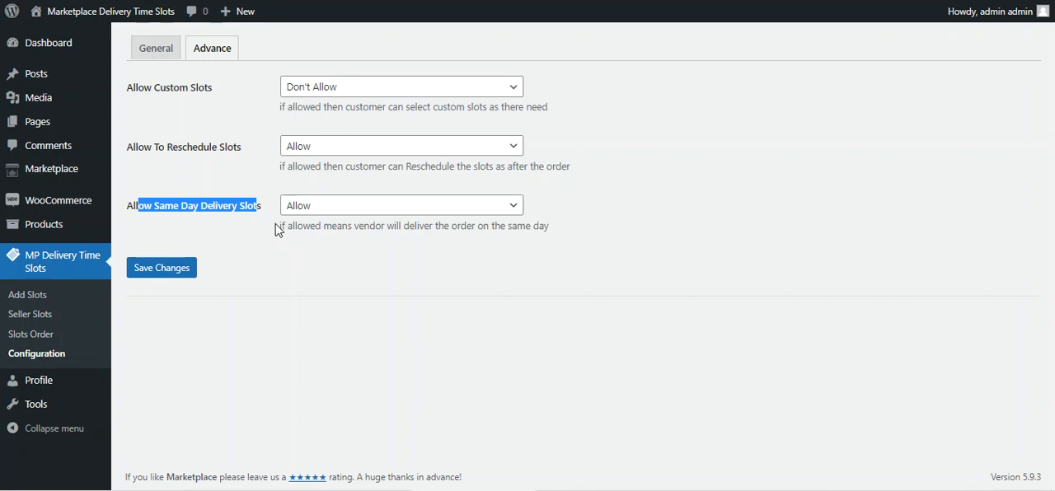
Examine the general delivery slot settings, including allowed days, complete order status, number of days displayed, minimum required time and error message.
{"action": "left_click", "coordinate": [162, 52]}
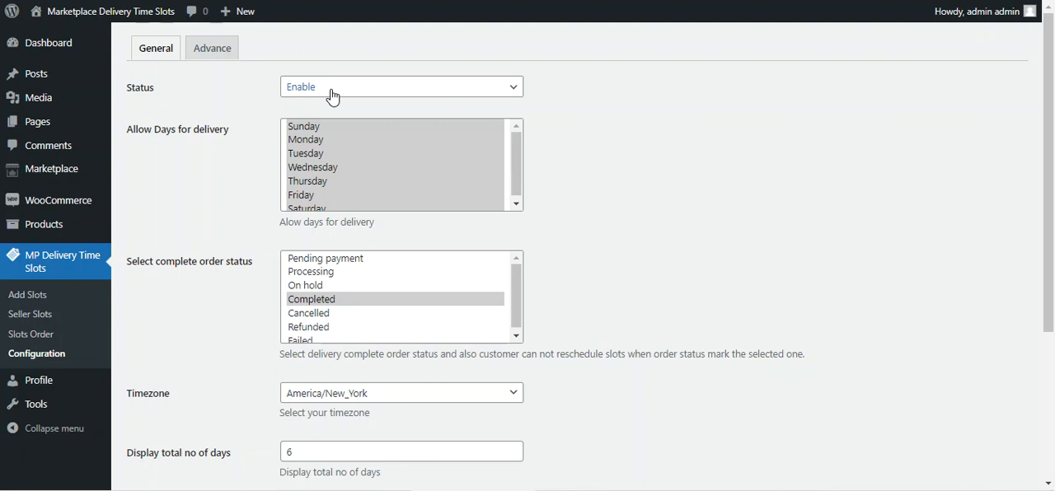
{"action": "left_click_drag", "start_coordinate": [131, 131], "coordinate": [233, 141]}
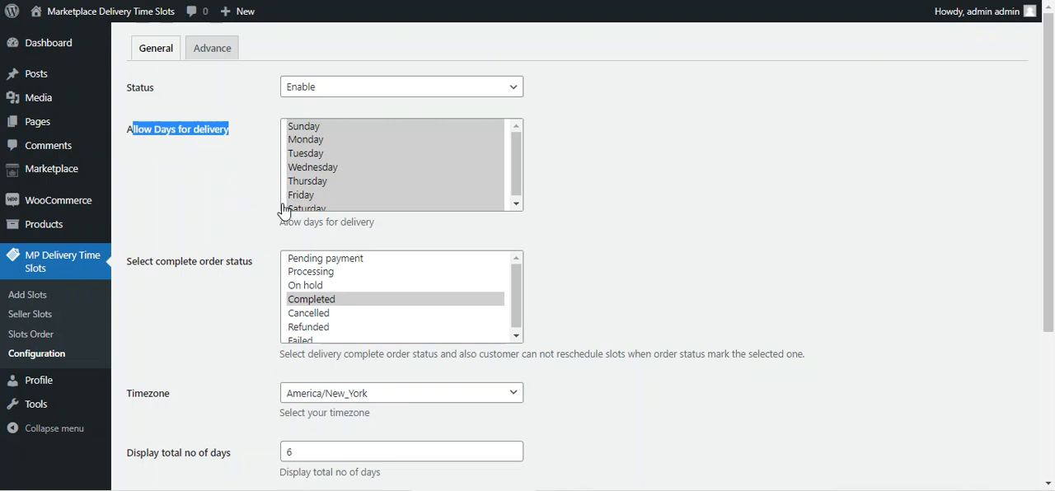
{"action": "scroll", "coordinate": [259, 243], "scroll_direction": "down", "scroll_amount": 1}
{"action": "left_click_drag", "start_coordinate": [137, 184], "coordinate": [258, 195]}
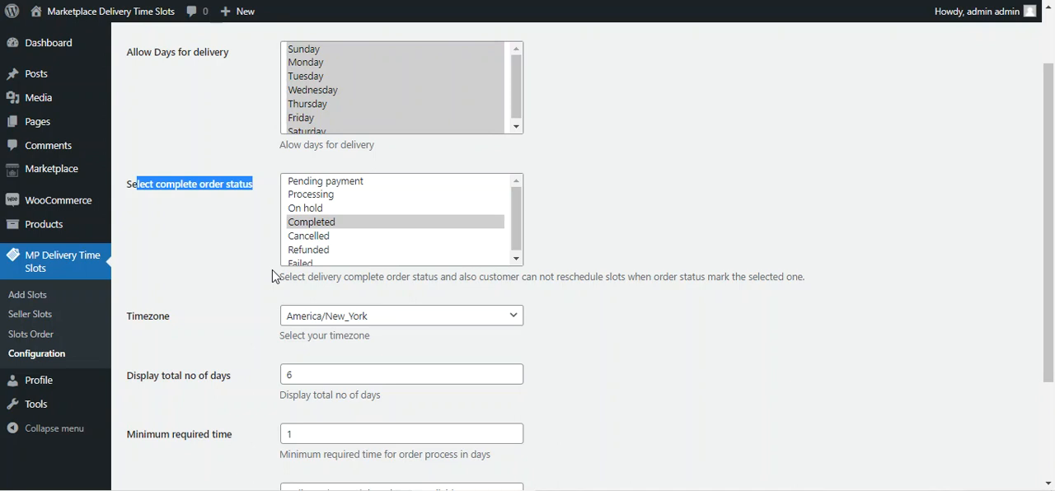
{"action": "scroll", "coordinate": [272, 276], "scroll_direction": "down", "scroll_amount": 3}
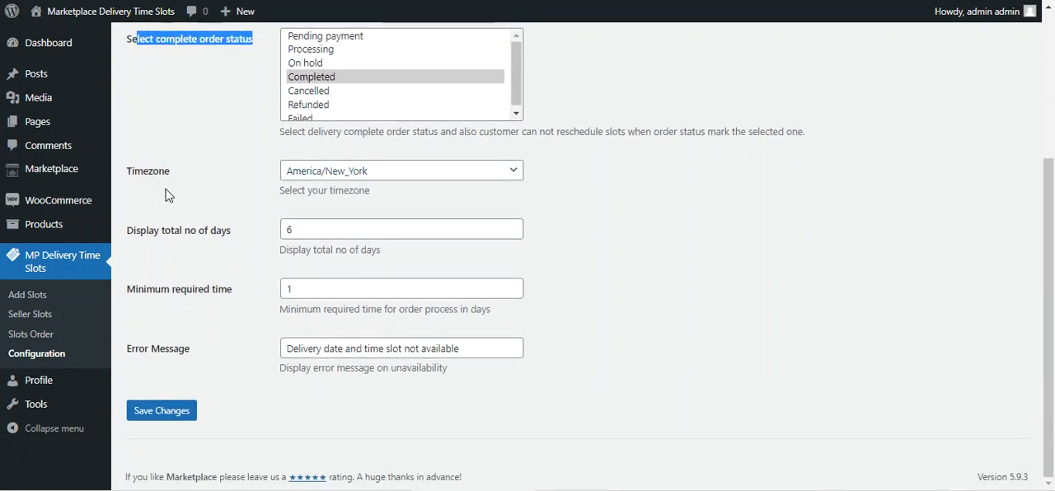
{"action": "left_click_drag", "start_coordinate": [133, 233], "coordinate": [326, 247]}
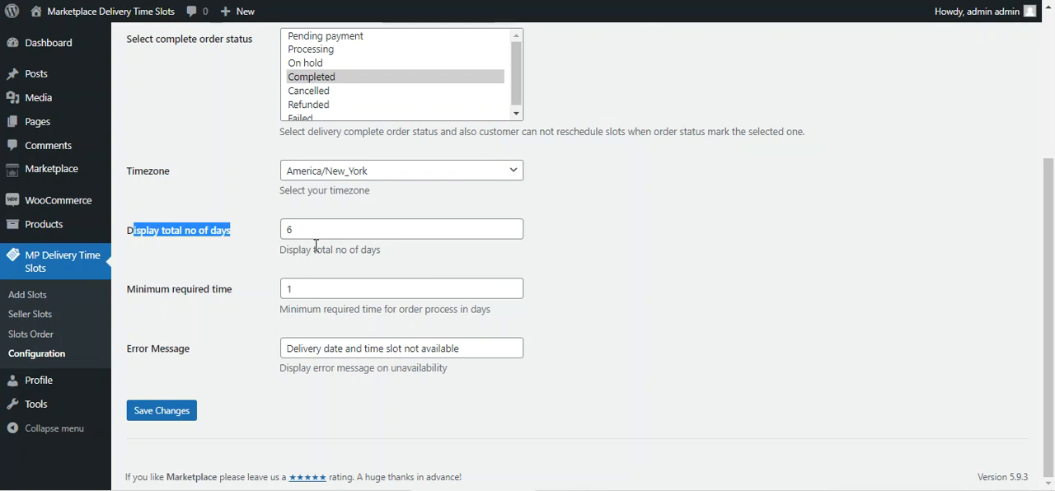
{"action": "left_click_drag", "start_coordinate": [137, 290], "coordinate": [232, 296]}
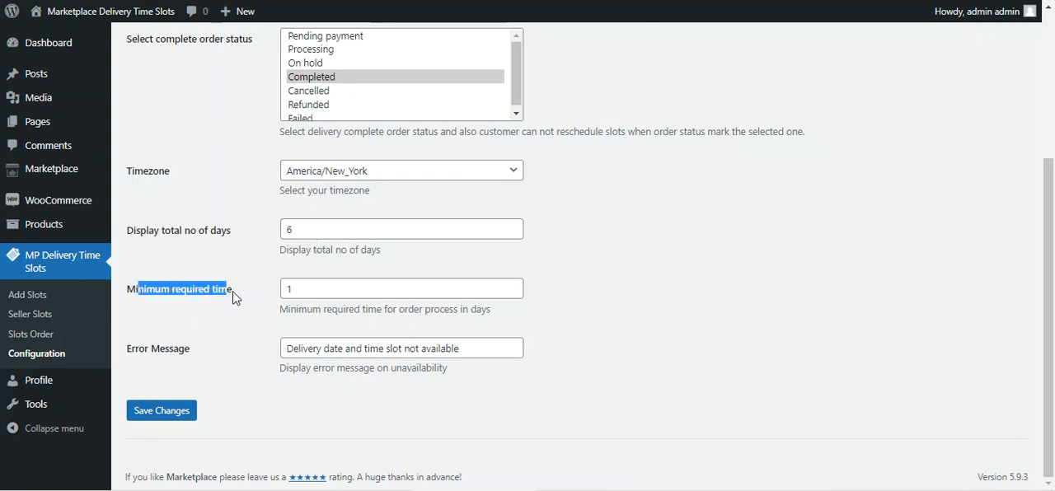
{"action": "left_click", "coordinate": [325, 295]}
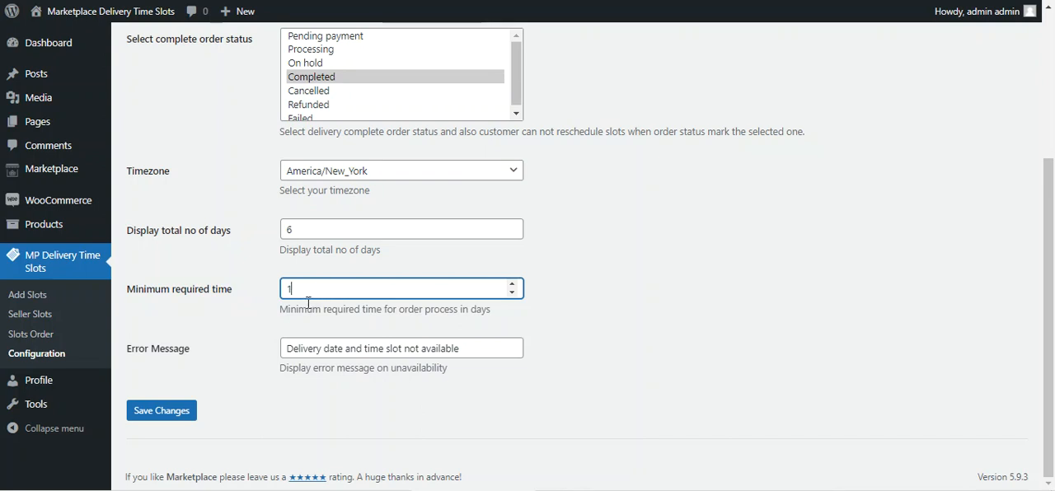
{"action": "left_click_drag", "start_coordinate": [135, 354], "coordinate": [235, 365]}
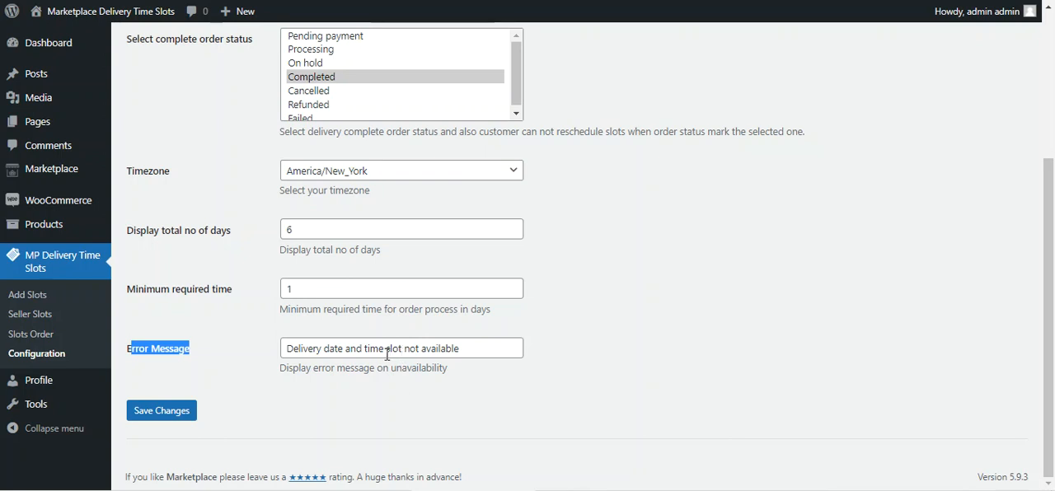
{"action": "left_click_drag", "start_coordinate": [467, 352], "coordinate": [284, 351]}
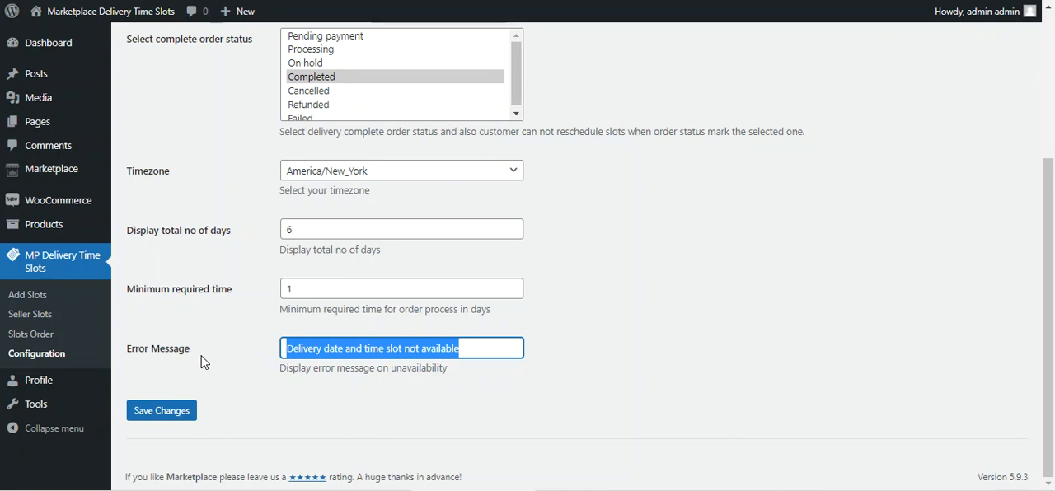
{"action": "scroll", "coordinate": [205, 362], "scroll_direction": "up", "scroll_amount": 5}
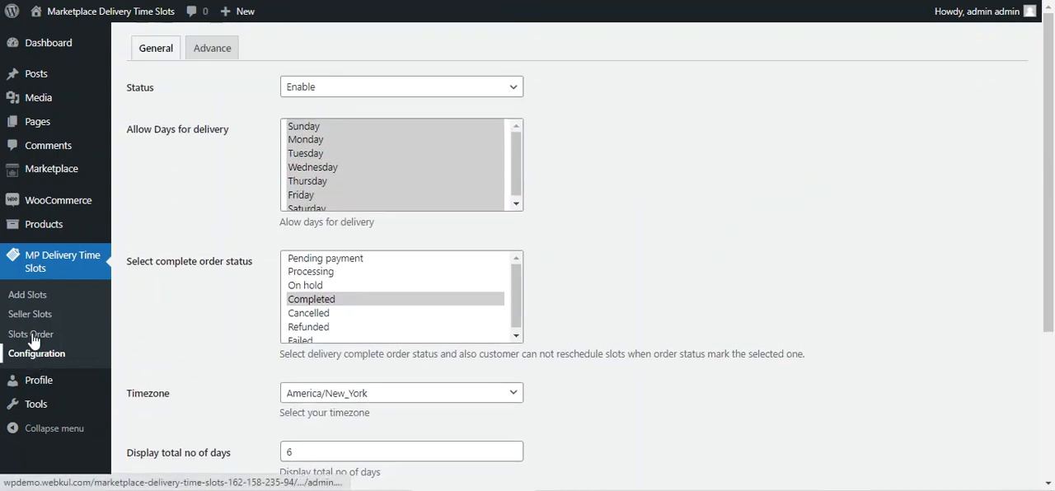
On the admin's Add Slots page, add a new slot row and set its day to Monday without saving.
{"action": "left_click", "coordinate": [35, 296]}
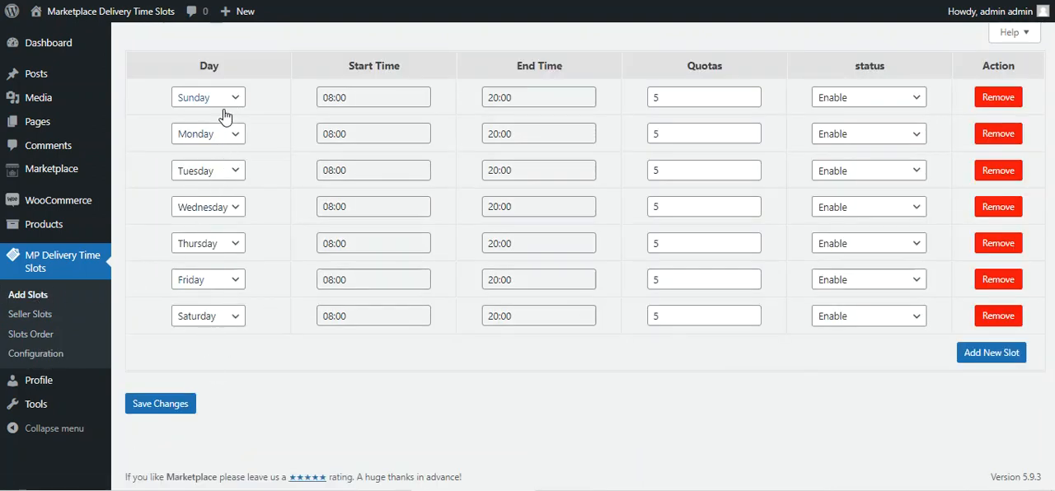
{"action": "left_click", "coordinate": [980, 354]}
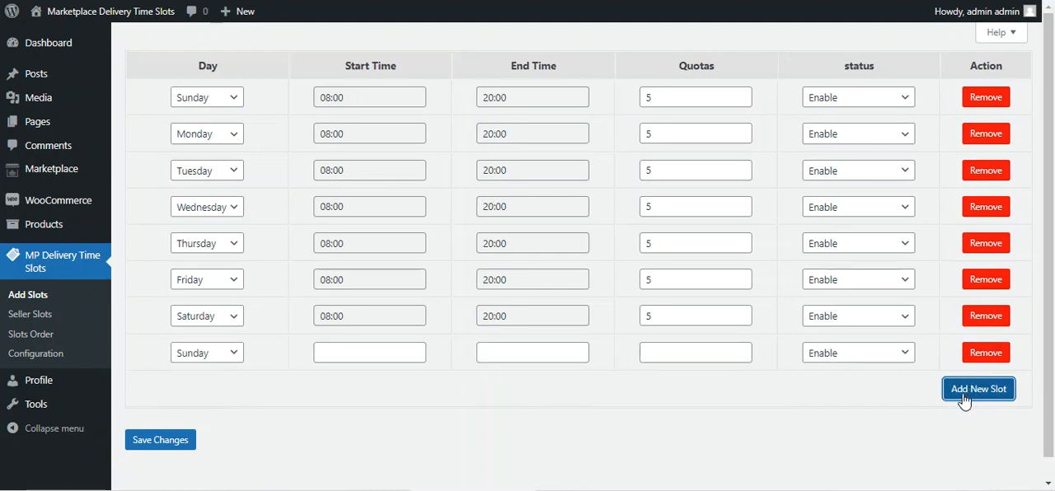
{"action": "left_click", "coordinate": [231, 355]}
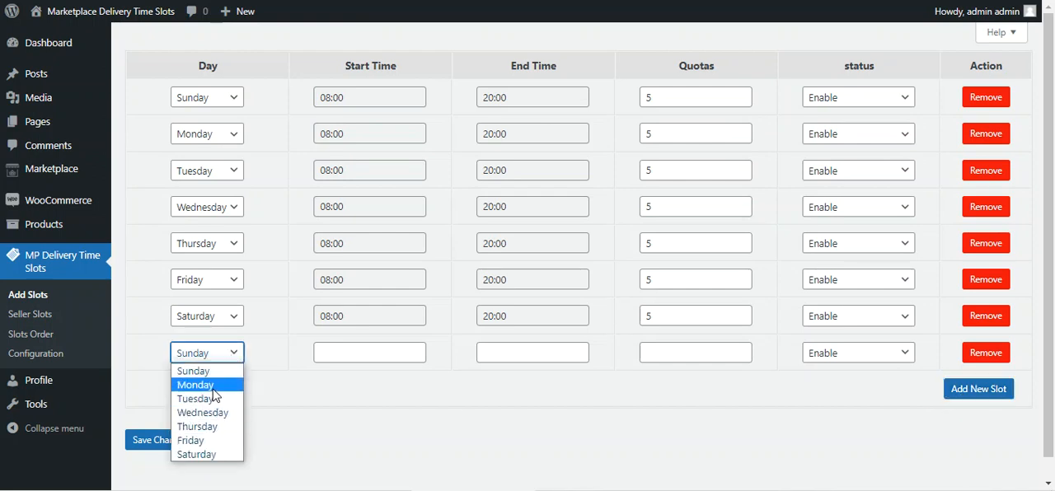
{"action": "left_click", "coordinate": [217, 385]}
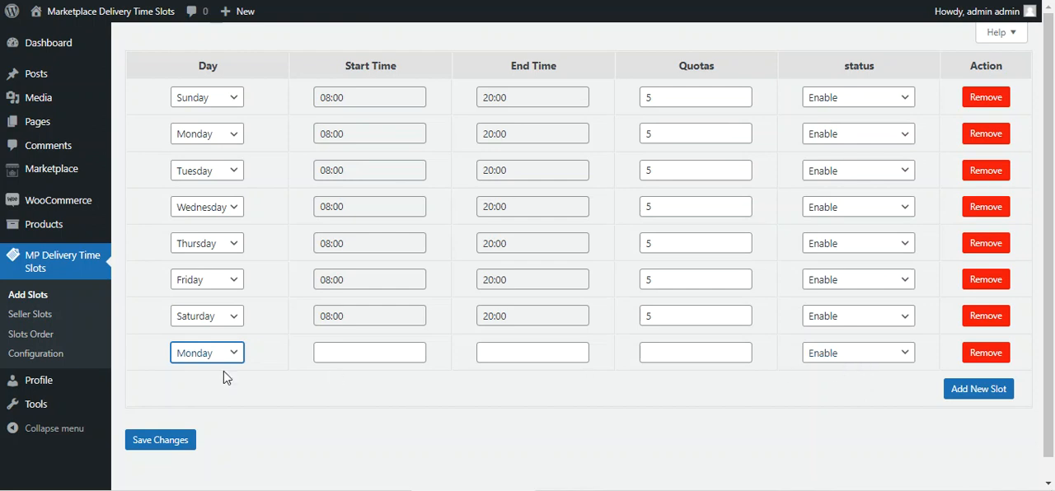
Review the listed seller's time slots from the Seller Slots list and open the Slots Order page.
{"action": "left_click", "coordinate": [43, 316]}
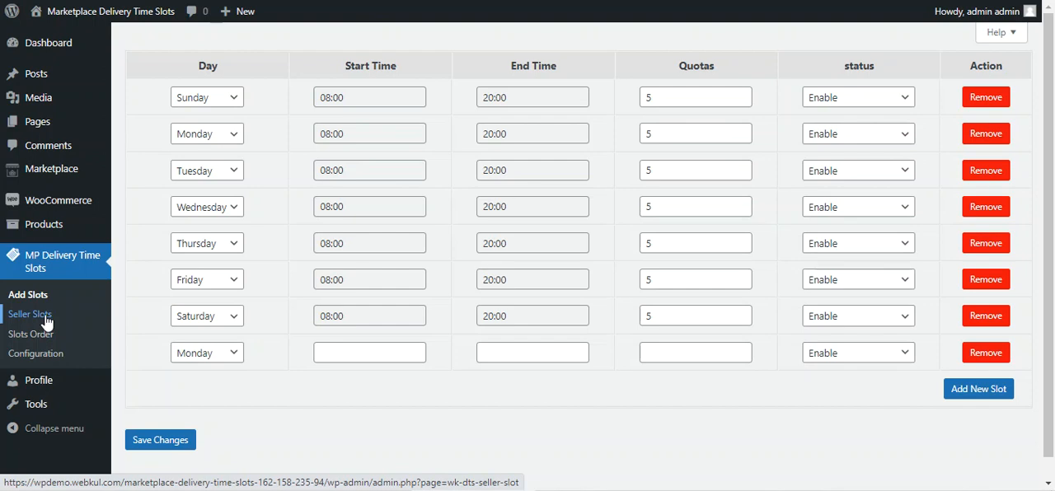
{"action": "left_click", "coordinate": [46, 320]}
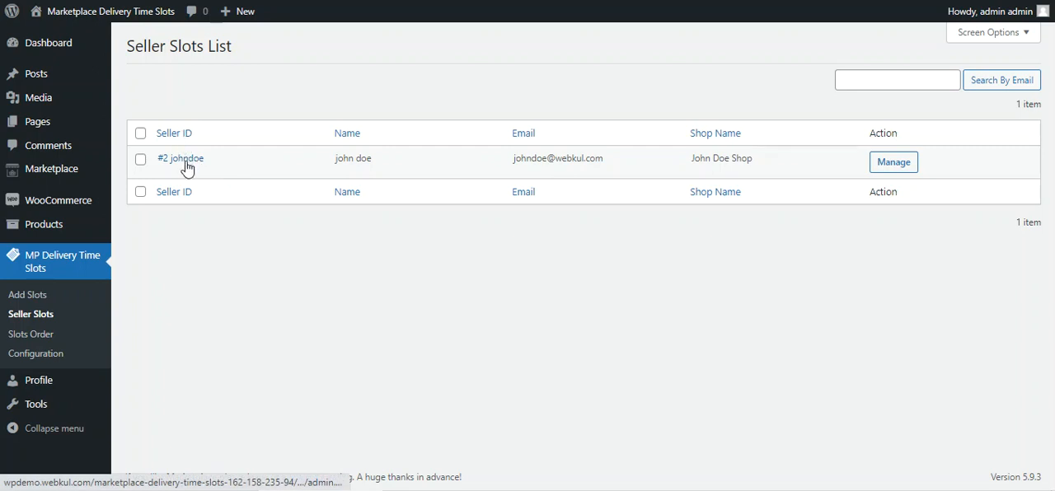
{"action": "left_click", "coordinate": [894, 163]}
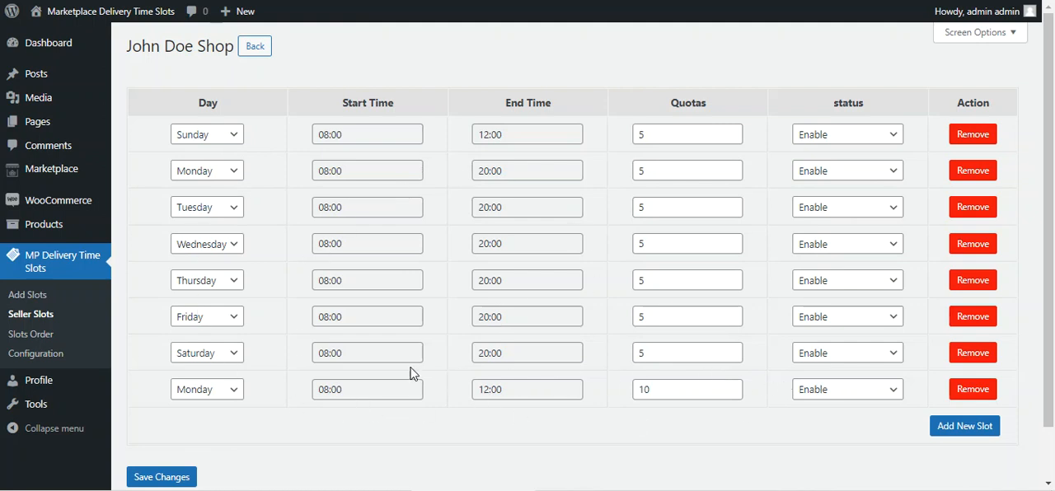
{"action": "left_click", "coordinate": [50, 340]}
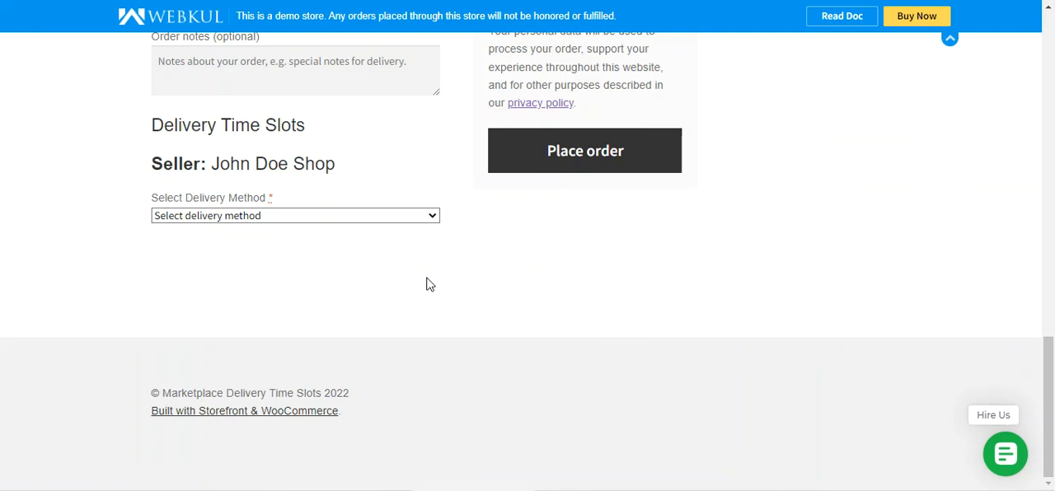
In the store checkout, choose the Configured delivery method and view the selectable delivery dates.
{"action": "left_click", "coordinate": [367, 217]}
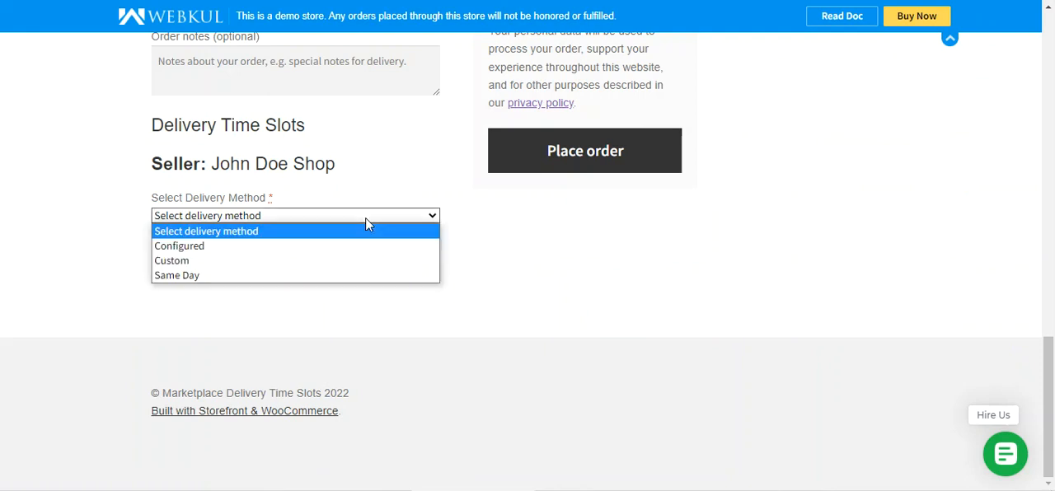
{"action": "left_click", "coordinate": [294, 245]}
{"action": "left_click", "coordinate": [278, 274]}
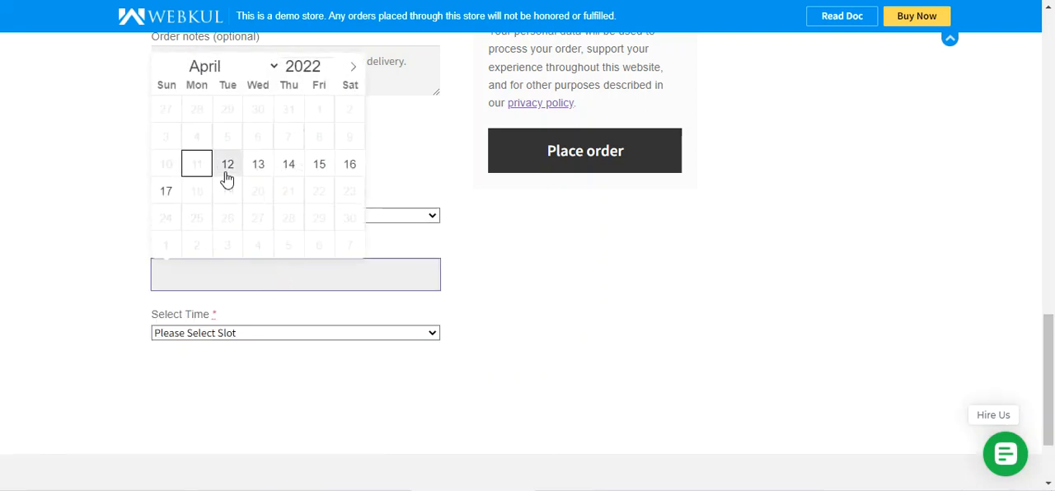
{"action": "left_click", "coordinate": [122, 262]}
Switch the delivery method to Custom with delivery date 22-04-2022 and dismiss the browser's password warning.
{"action": "left_click", "coordinate": [259, 215]}
{"action": "left_click", "coordinate": [277, 261]}
{"action": "left_click", "coordinate": [213, 285]}
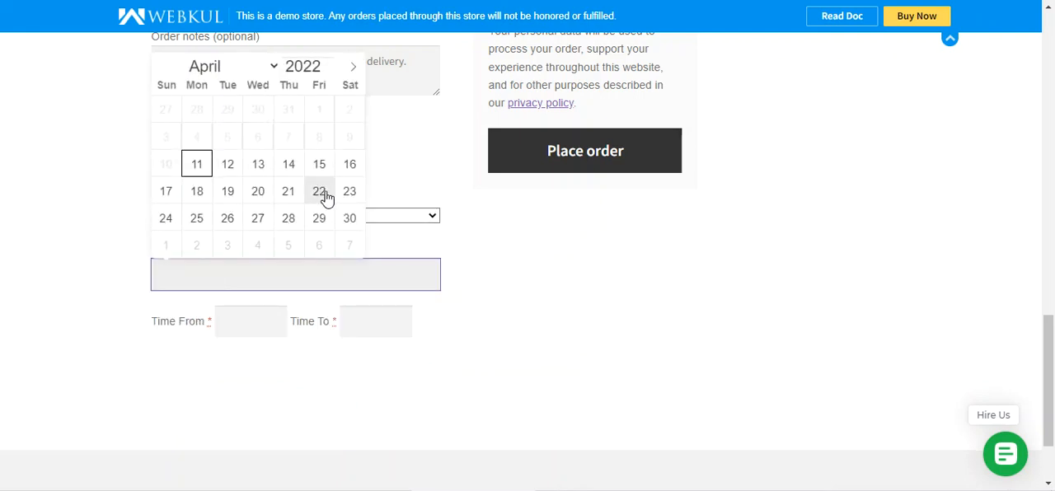
{"action": "left_click", "coordinate": [323, 193]}
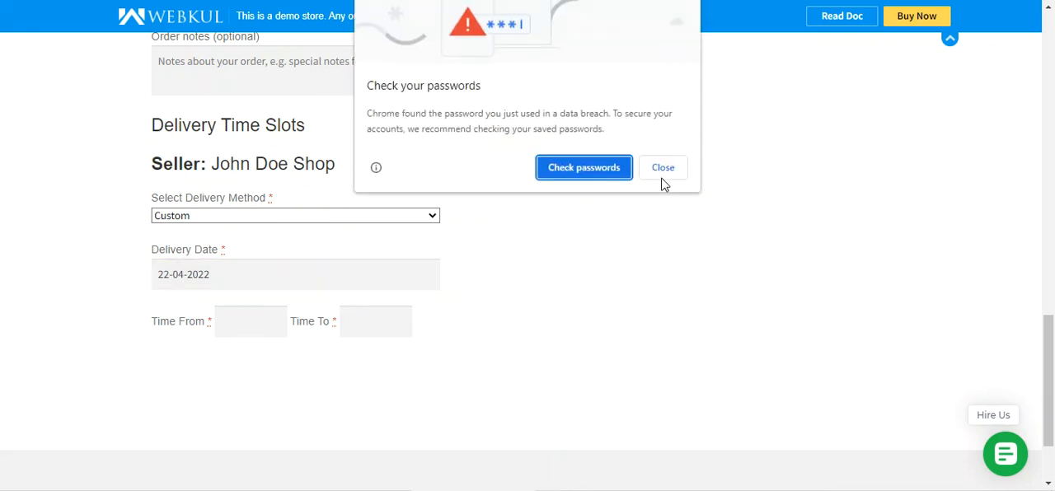
{"action": "left_click", "coordinate": [664, 167]}
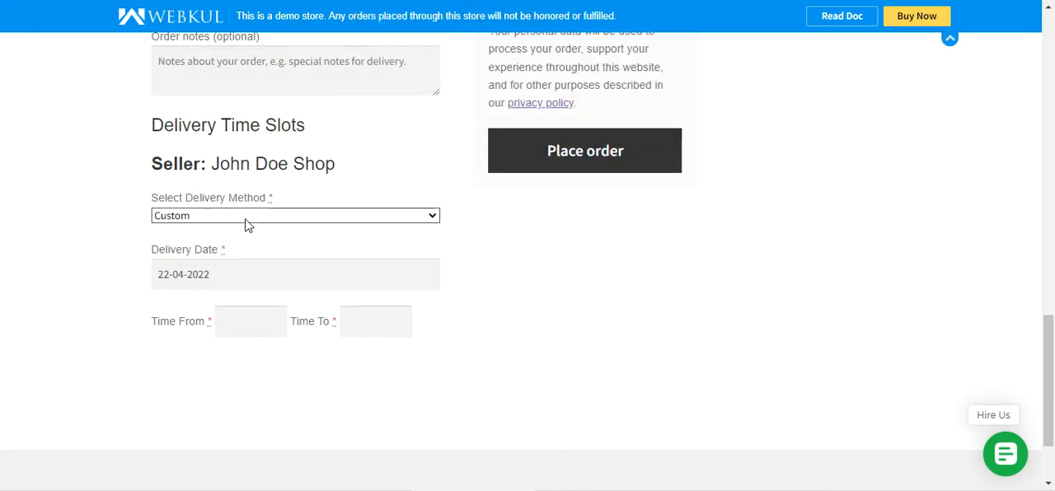
Change the delivery method to Same Day and look over the checkout form.
{"action": "left_click", "coordinate": [247, 217]}
{"action": "left_click", "coordinate": [229, 278]}
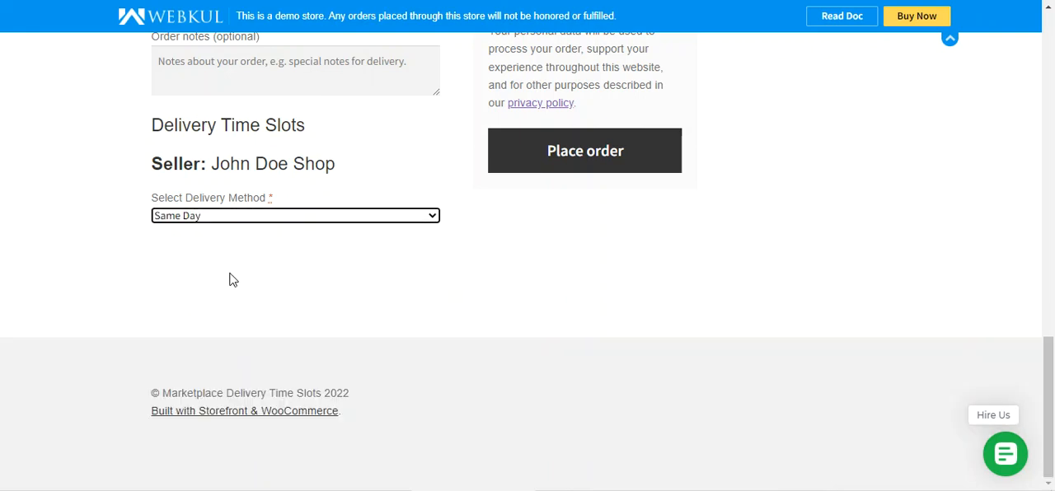
{"action": "scroll", "coordinate": [316, 298], "scroll_direction": "up", "scroll_amount": 3}
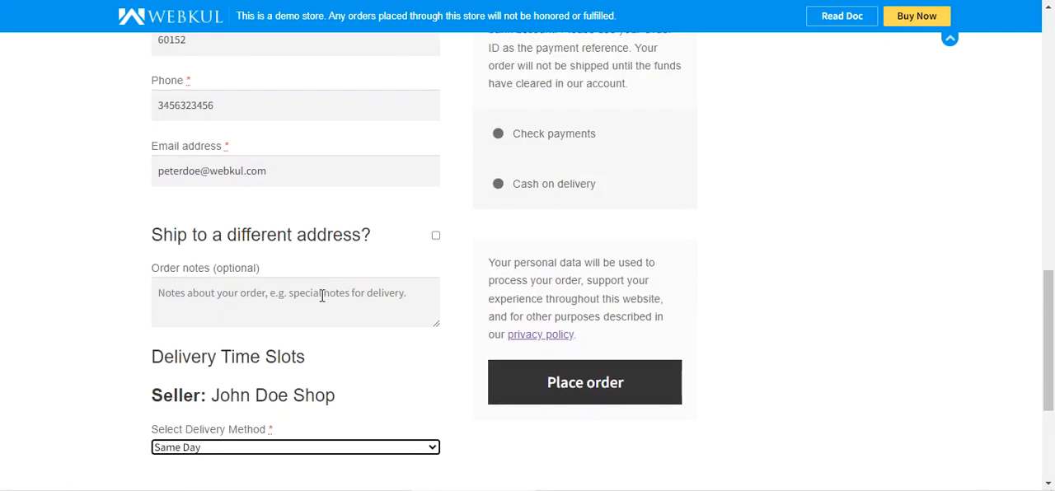
{"action": "scroll", "coordinate": [321, 295], "scroll_direction": "down", "scroll_amount": 2}
{"action": "scroll", "coordinate": [586, 340], "scroll_direction": "up", "scroll_amount": 2}
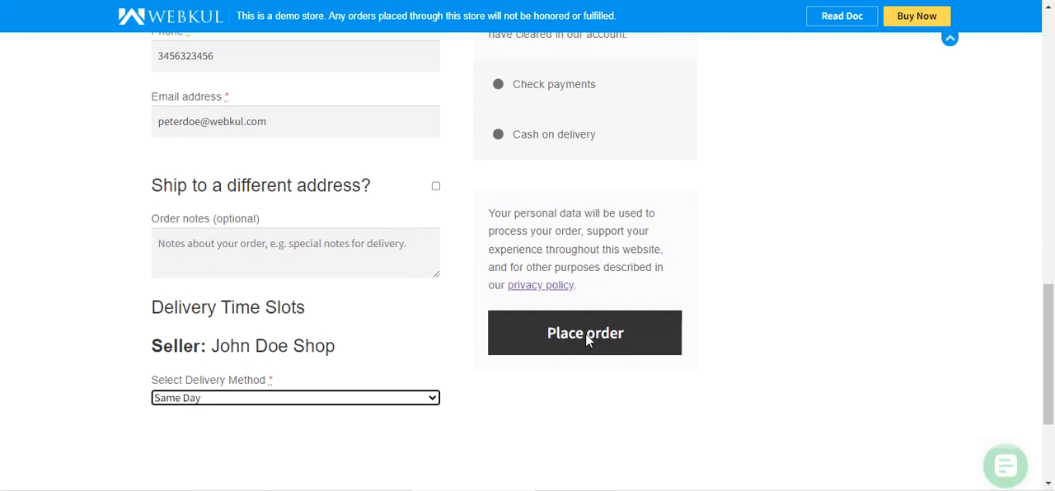
{"action": "scroll", "coordinate": [586, 340], "scroll_direction": "down", "scroll_amount": 1}
Set the delivery method to Configured with delivery date 14-04-2022 and the 8:00 am - 8:00 pm time slot.
{"action": "left_click", "coordinate": [393, 293]}
{"action": "left_click", "coordinate": [366, 323]}
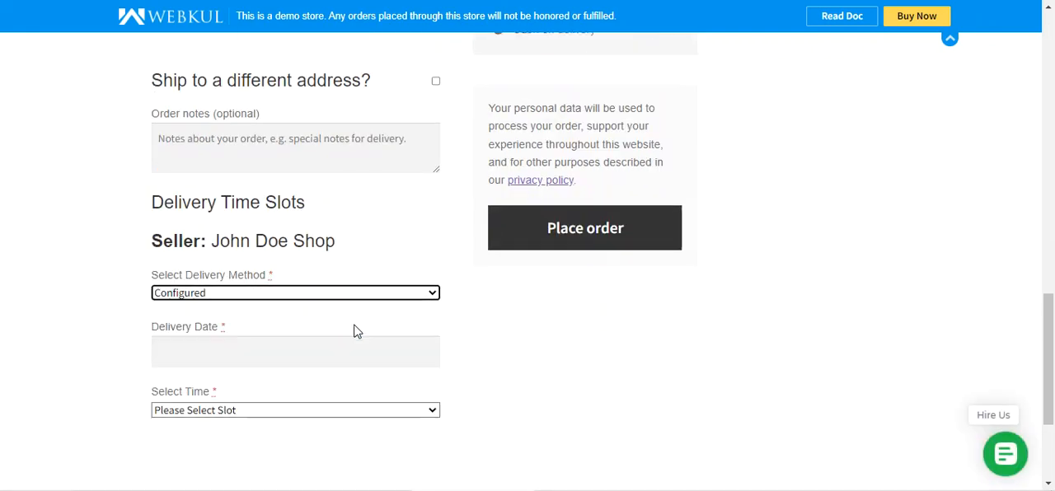
{"action": "scroll", "coordinate": [355, 329], "scroll_direction": "down", "scroll_amount": 2}
{"action": "left_click", "coordinate": [285, 207]}
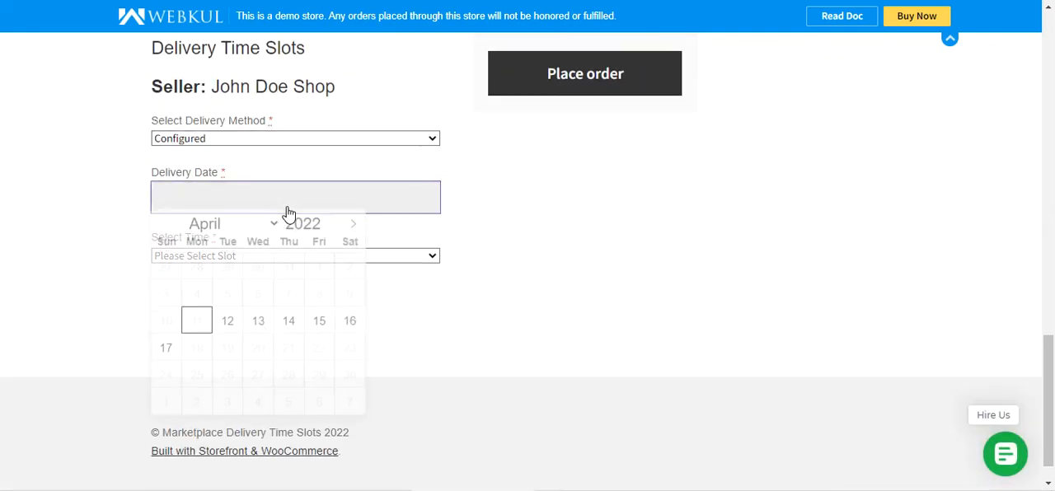
{"action": "left_click", "coordinate": [287, 329]}
{"action": "left_click", "coordinate": [320, 257]}
{"action": "left_click", "coordinate": [311, 289]}
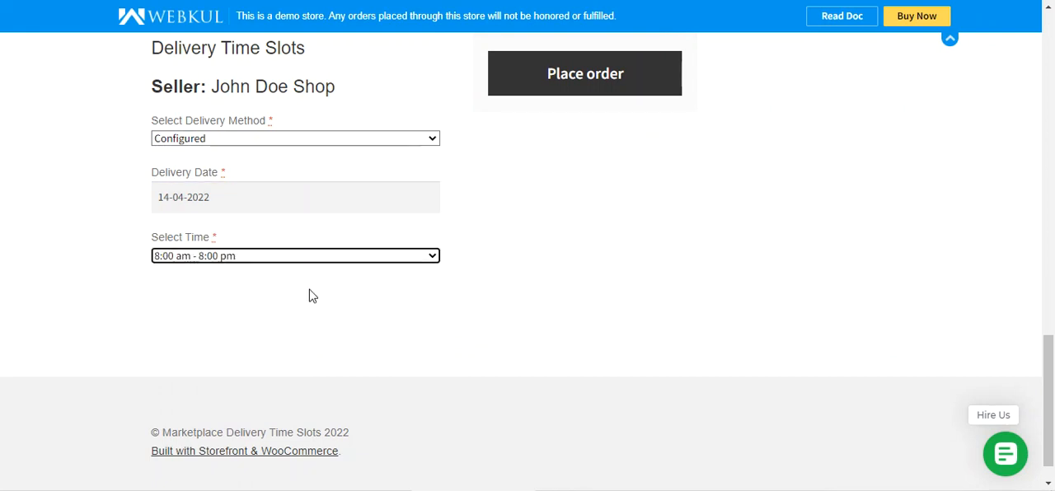